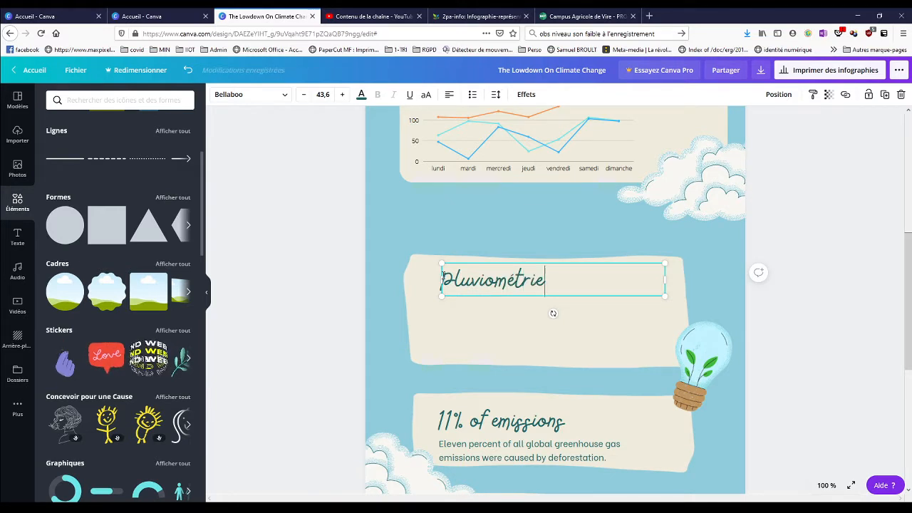
Step: Try to reposition and enlarge the grouped beige paper shapes behind the Pluviométrie title
click(378, 261)
click(545, 330)
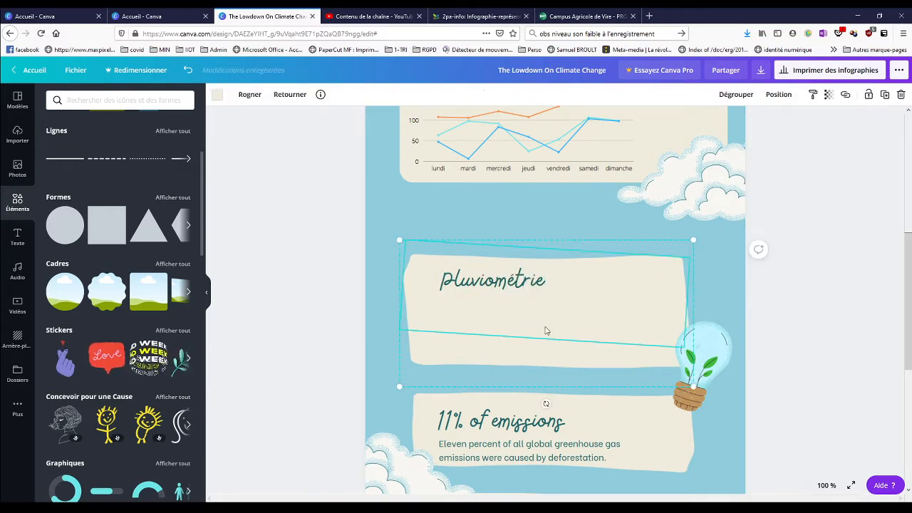
drag(522, 359, 547, 336)
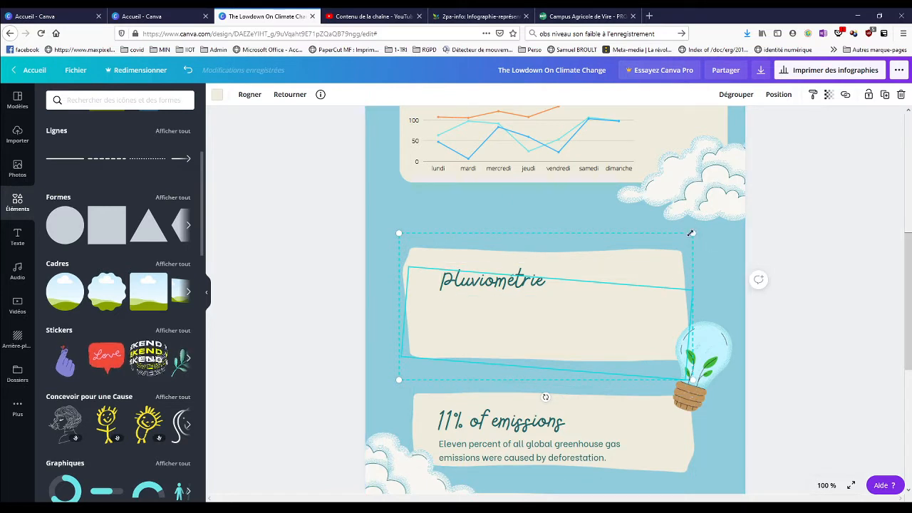
drag(692, 233, 716, 219)
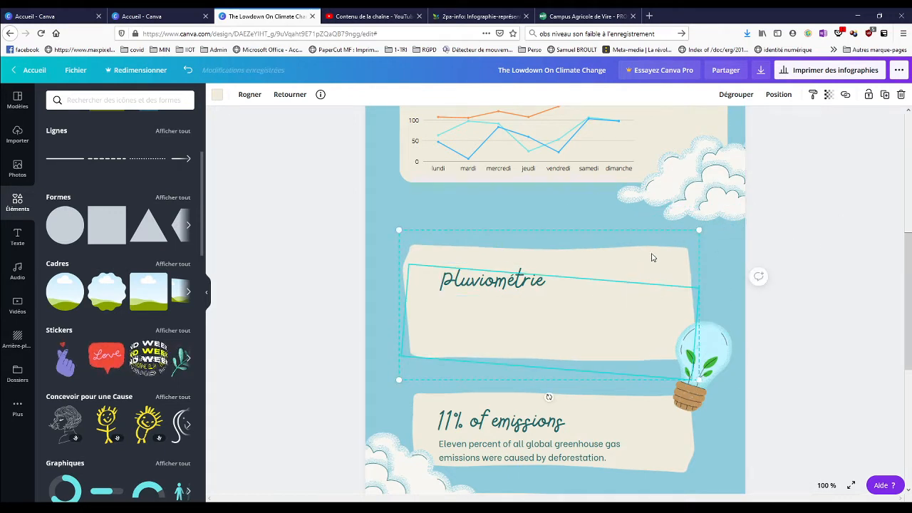
Step: Delete the beige paper shapes behind the Pluviométrie title and move the title up toward the temperature chart
click(652, 269)
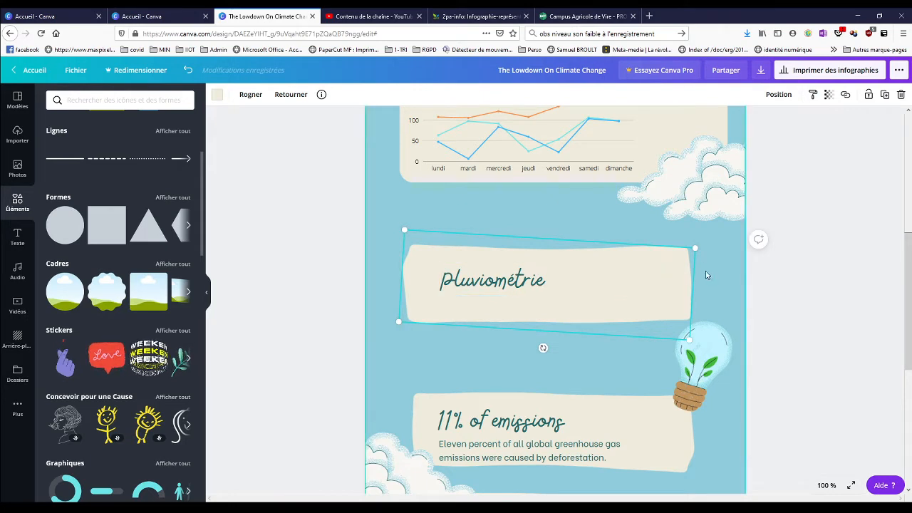
key(Delete)
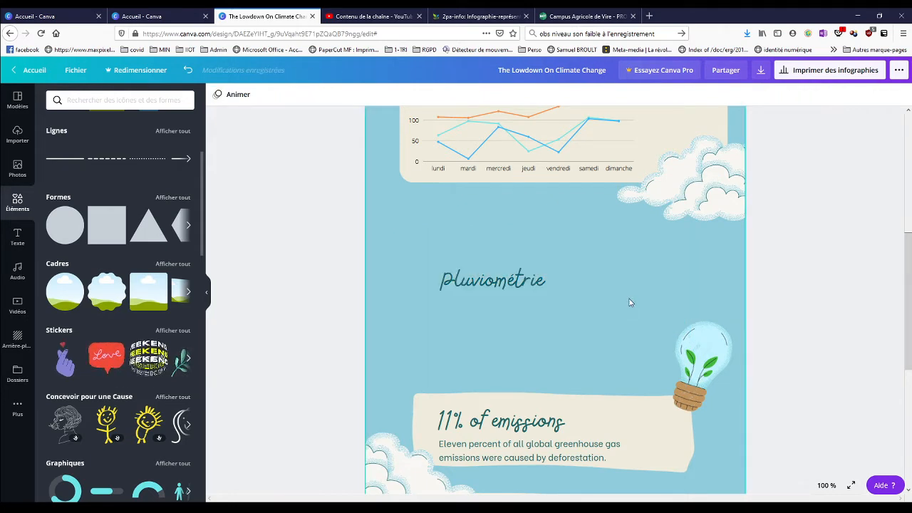
click(510, 283)
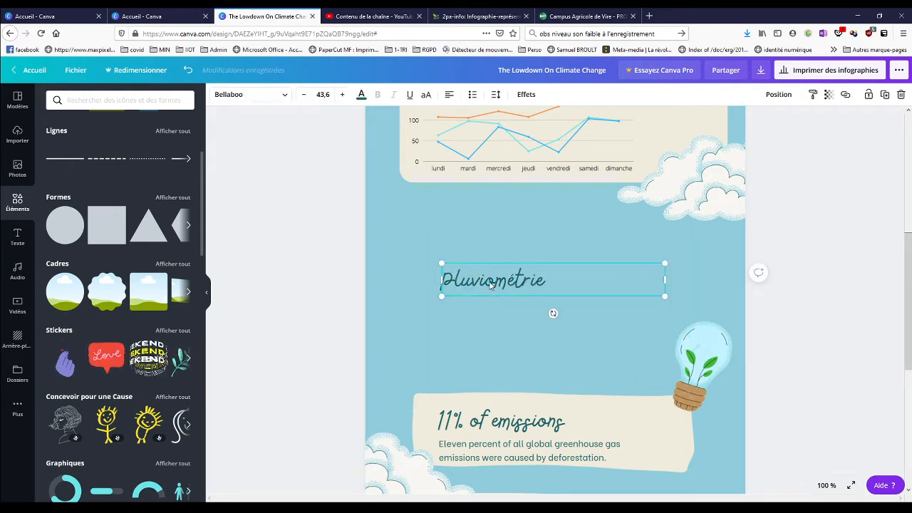
drag(490, 284, 469, 246)
click(469, 246)
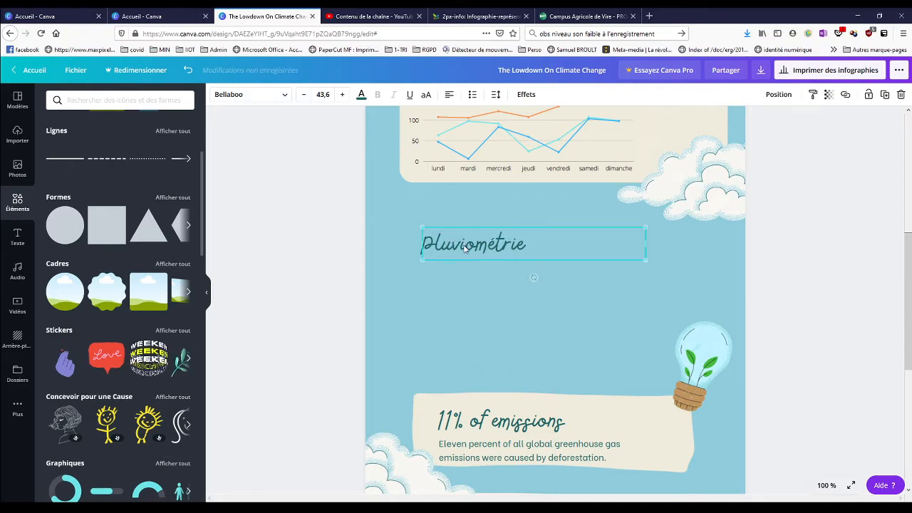
Step: Duplicate the temperature chart's rounded beige background and place the copy below the chart, over the Pluviométrie title
scroll(505, 330, up, 2)
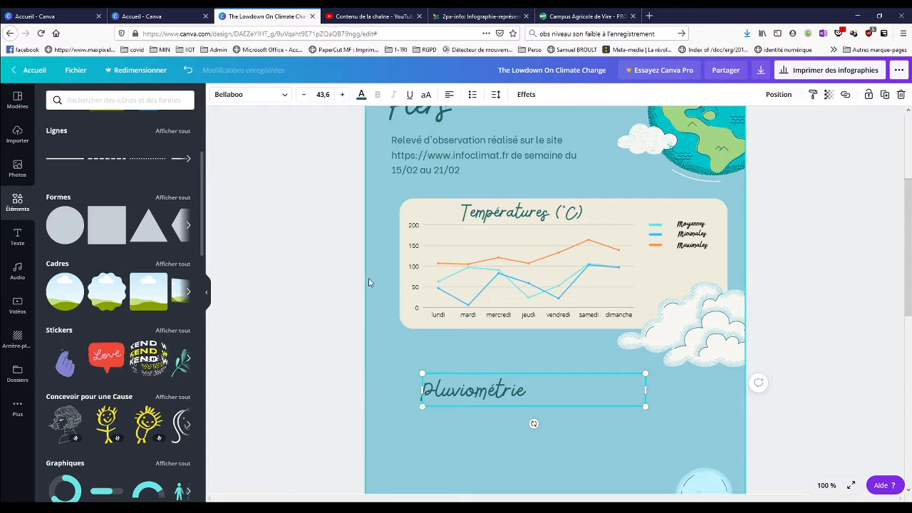
click(408, 211)
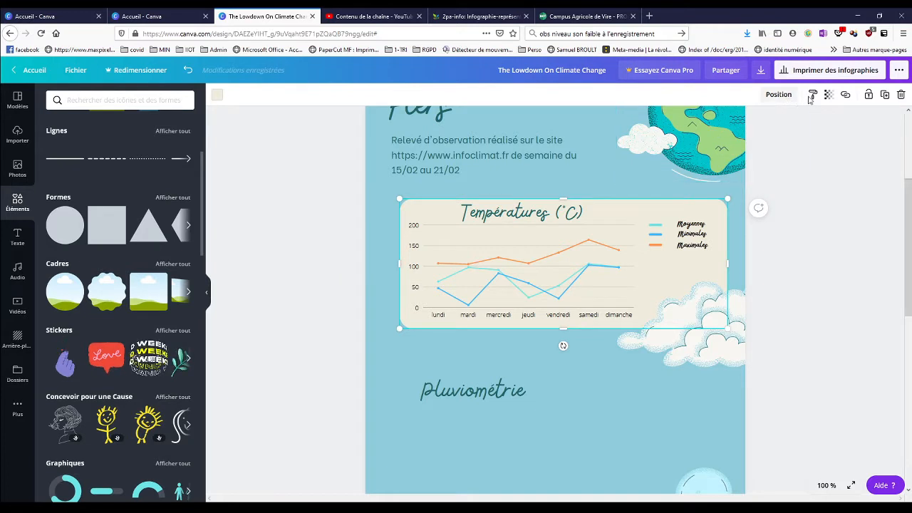
click(884, 95)
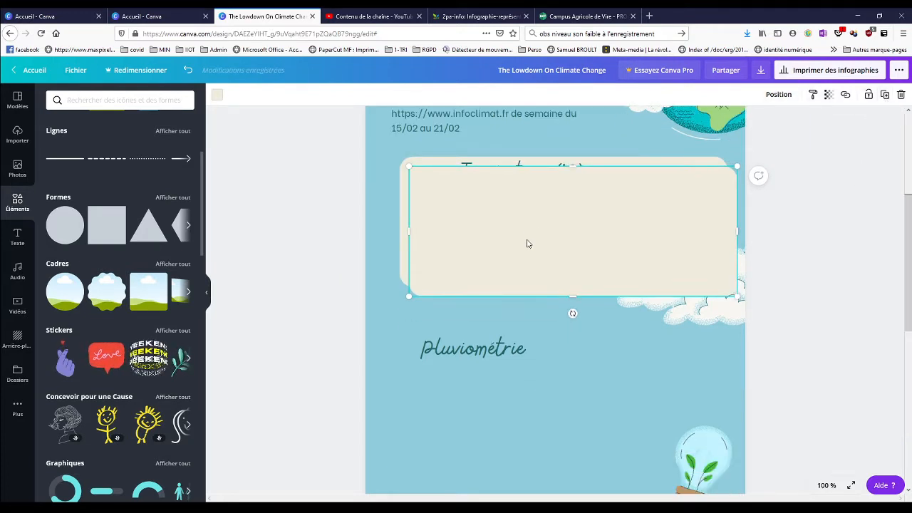
drag(527, 244, 518, 370)
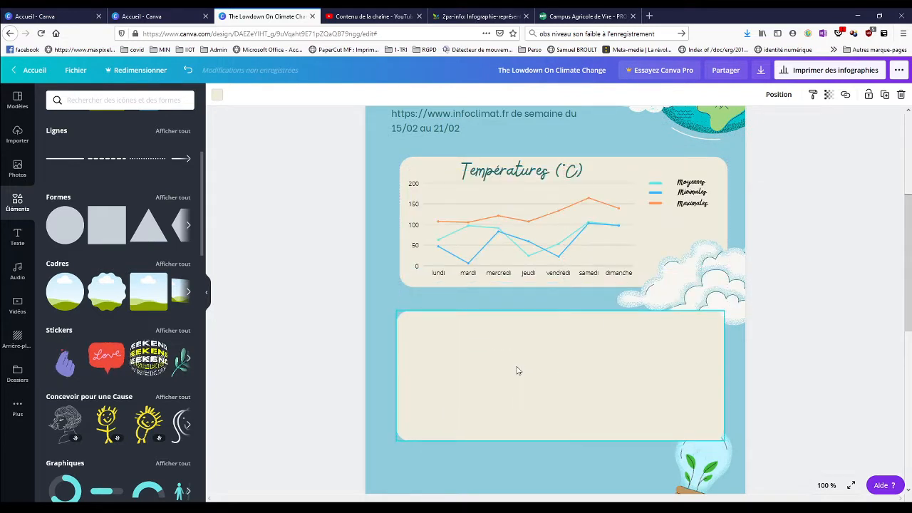
Step: Send the copied beige background backward until it sits behind the Pluviométrie title and the clouds
scroll(520, 374, down, 3)
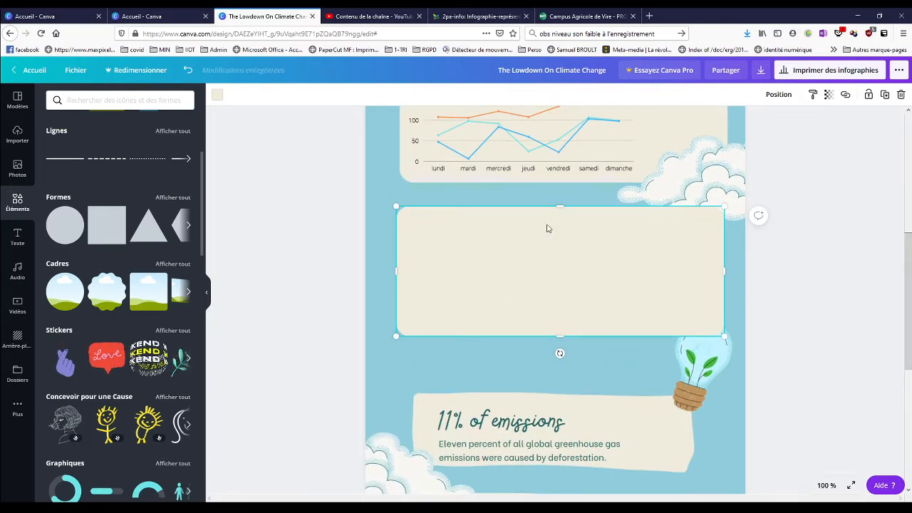
click(779, 94)
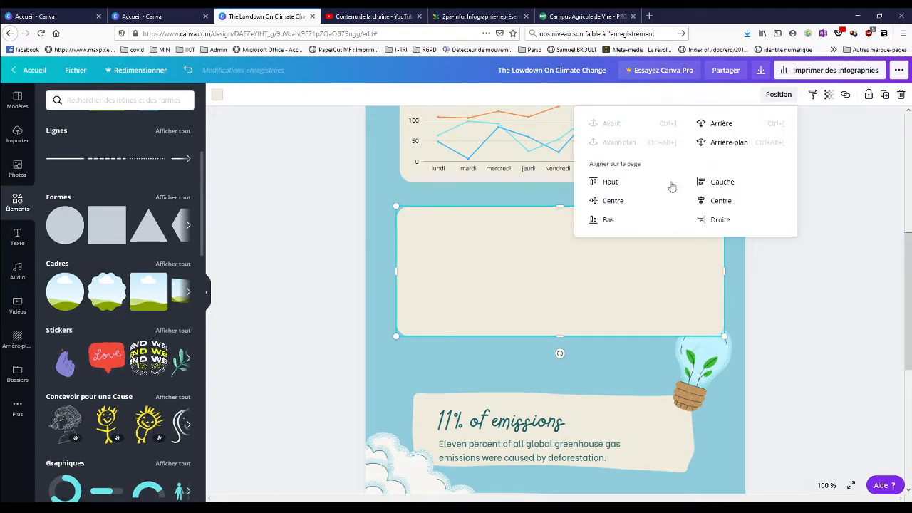
click(525, 298)
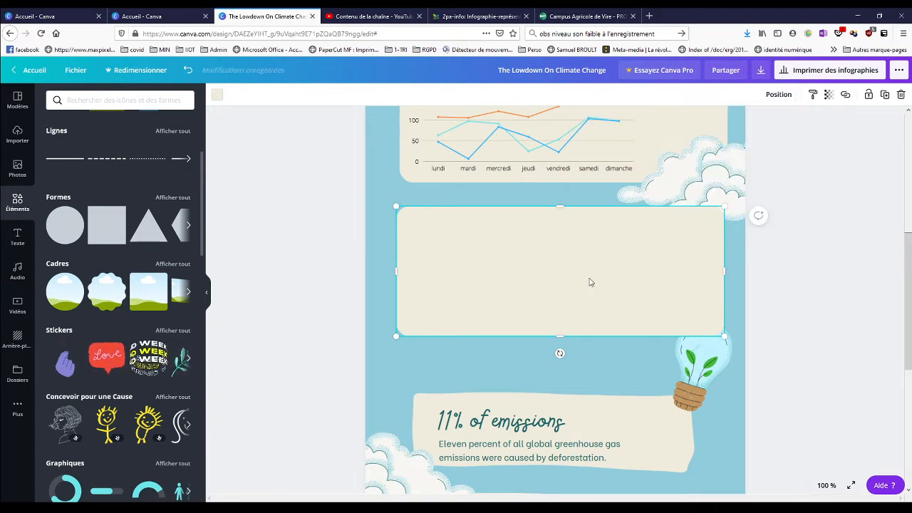
click(780, 96)
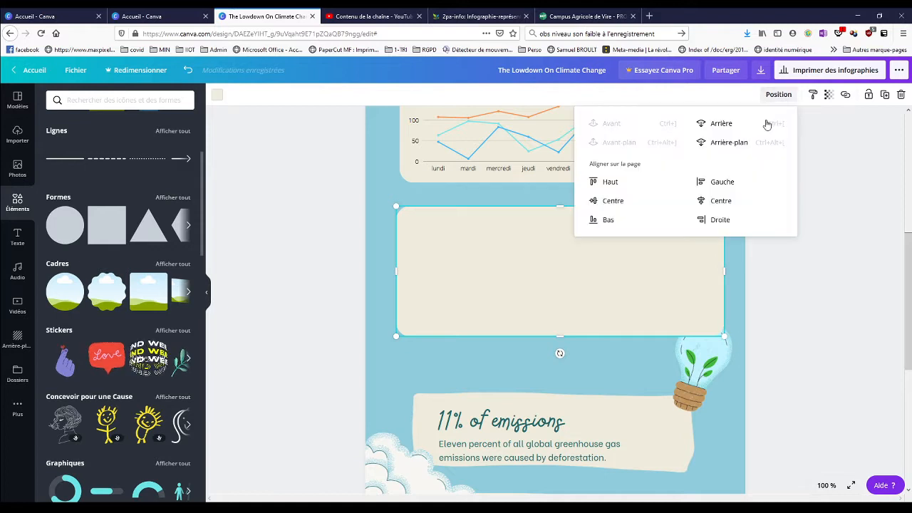
click(721, 127)
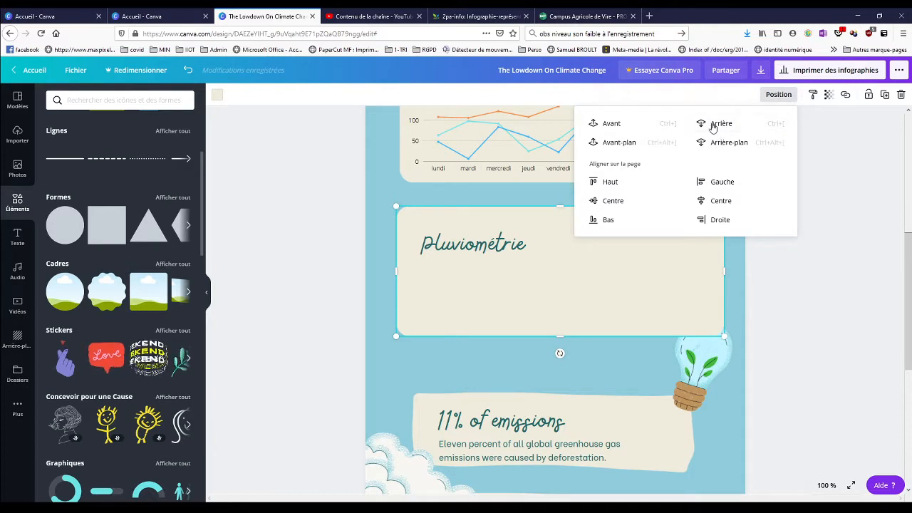
click(713, 126)
Step: Move the light bulb down beside the 11% of emissions card and stretch the Pluviométrie background downward to a height of about 340
click(695, 353)
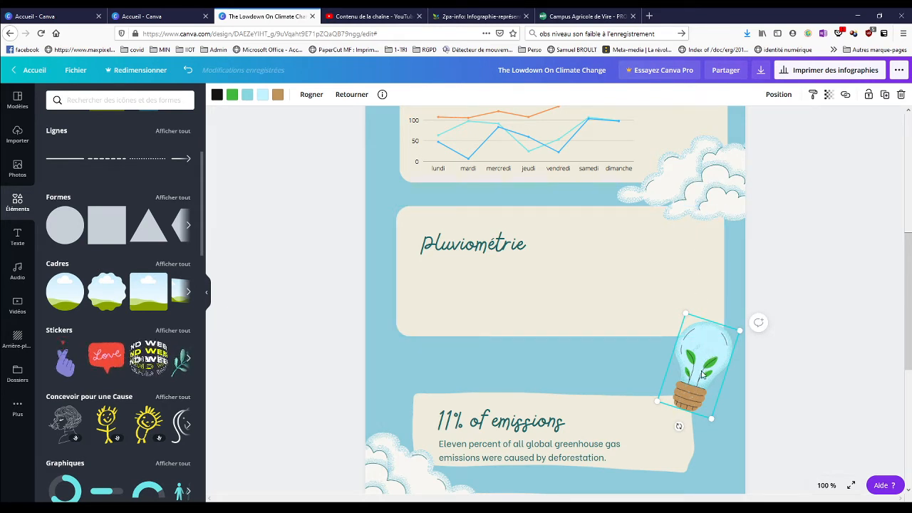
drag(702, 374, 705, 420)
click(577, 324)
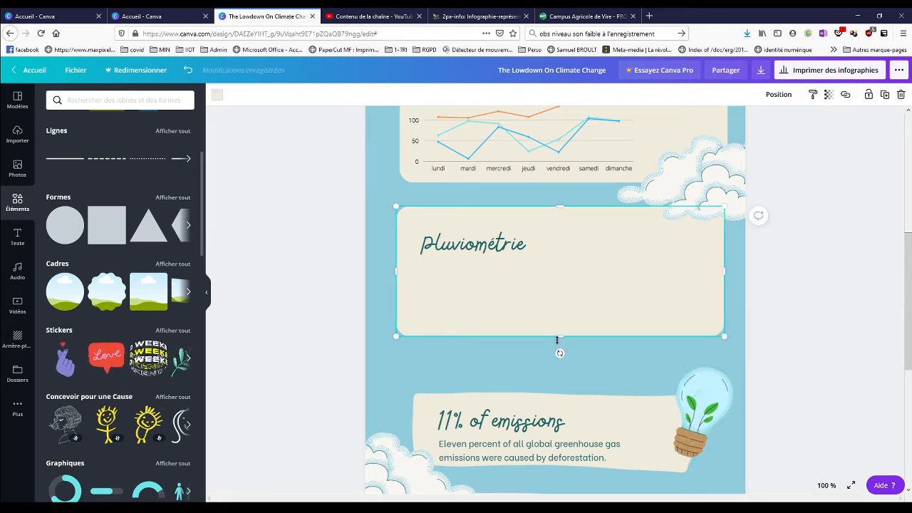
drag(559, 337, 557, 366)
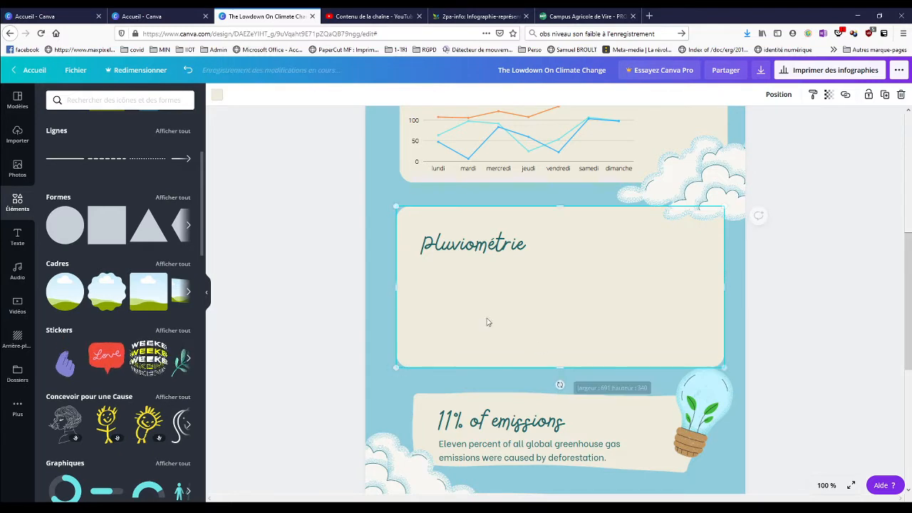
Step: Set the font size of the Températures (°C) title to 30
scroll(450, 299, up, 1)
click(472, 293)
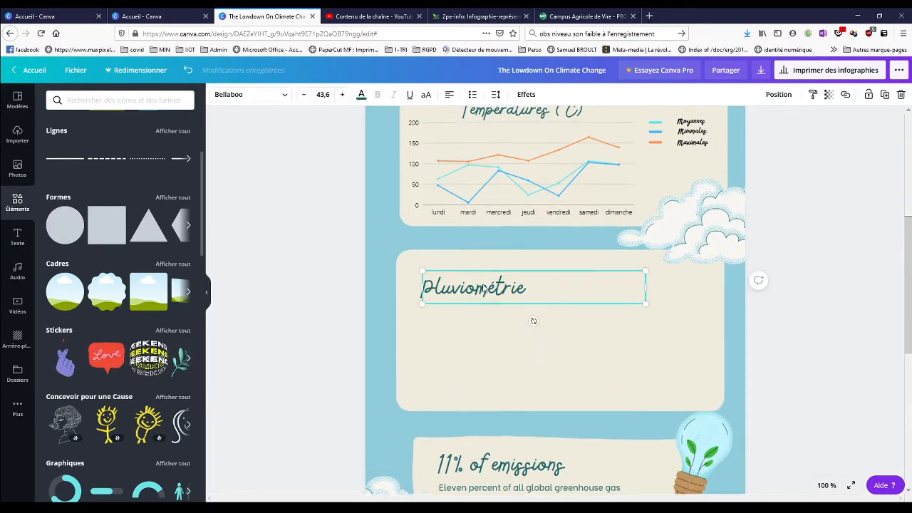
scroll(498, 307, up, 2)
scroll(483, 288, up, 1)
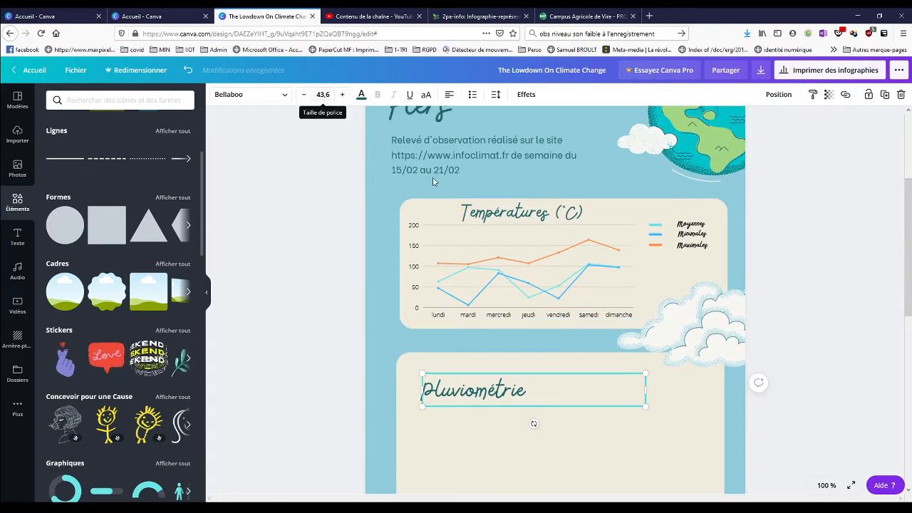
click(501, 216)
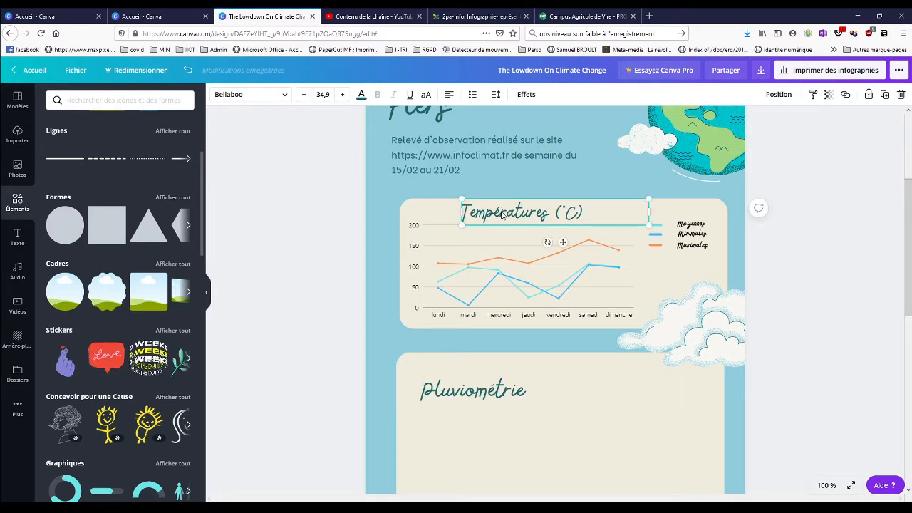
click(324, 94)
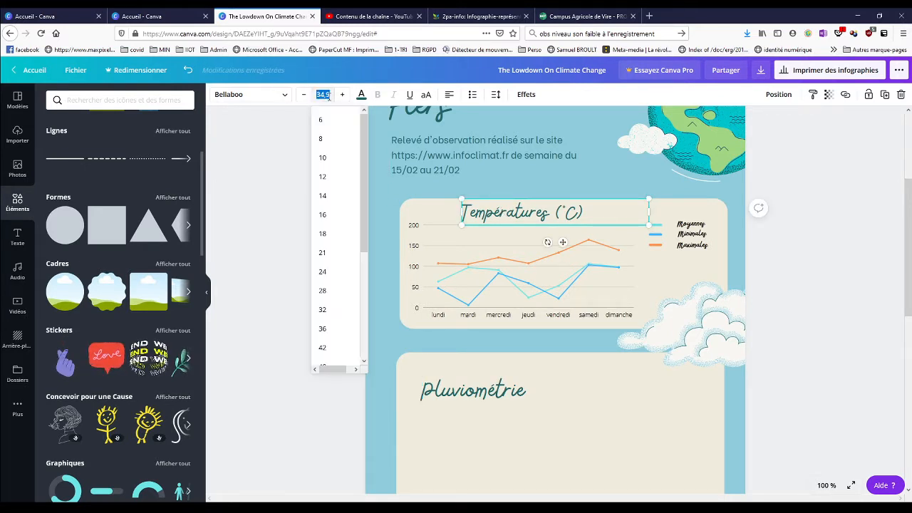
text(30)
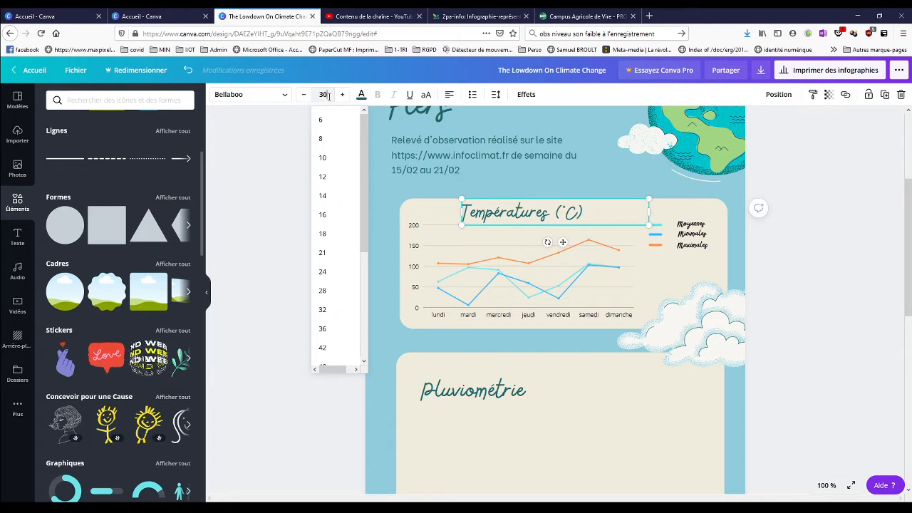
key(Return)
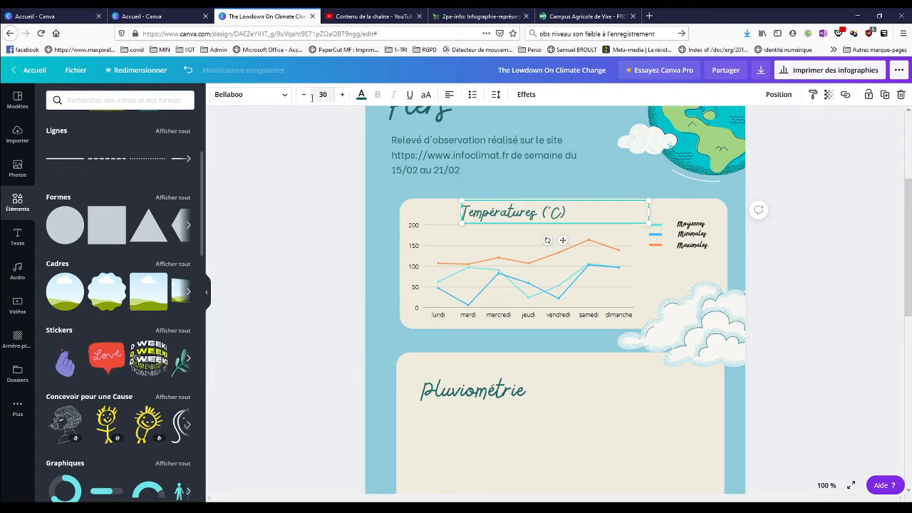
Step: Set the font size of the Pluviométrie title to 30 to match the temperature title
click(497, 396)
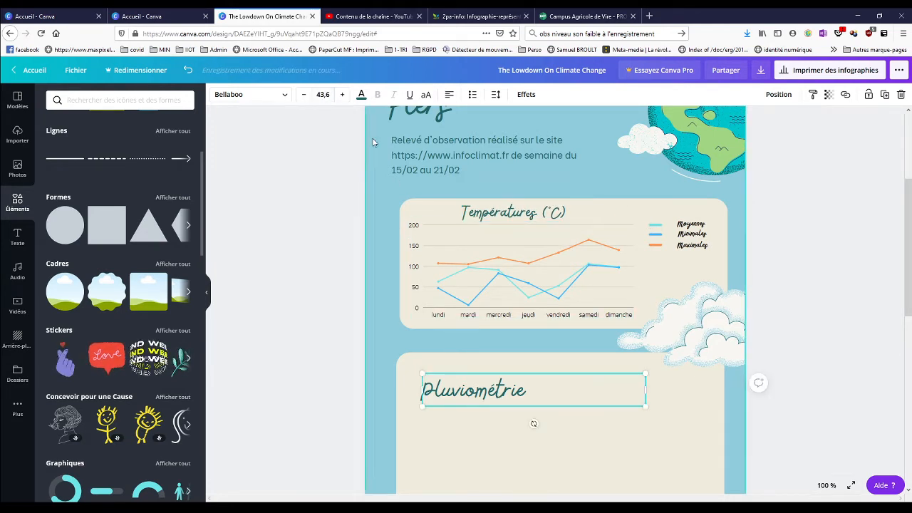
click(327, 95)
click(329, 96)
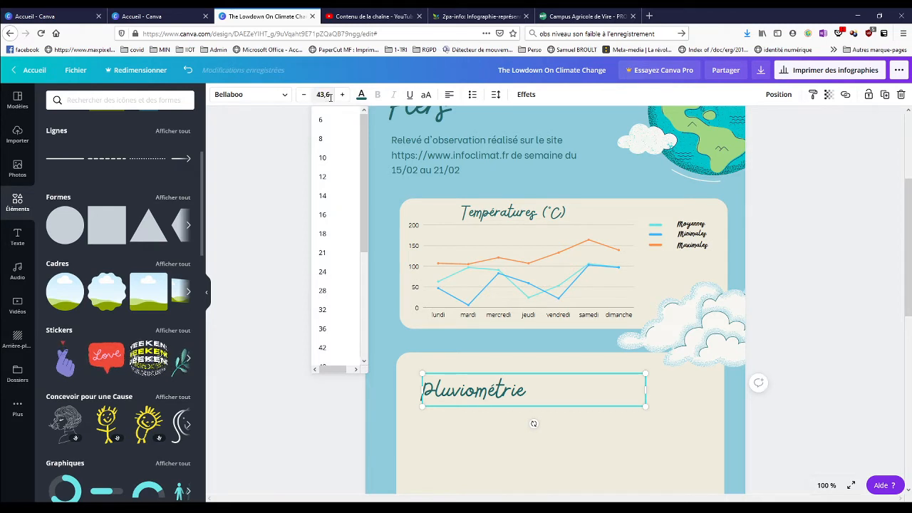
click(316, 94)
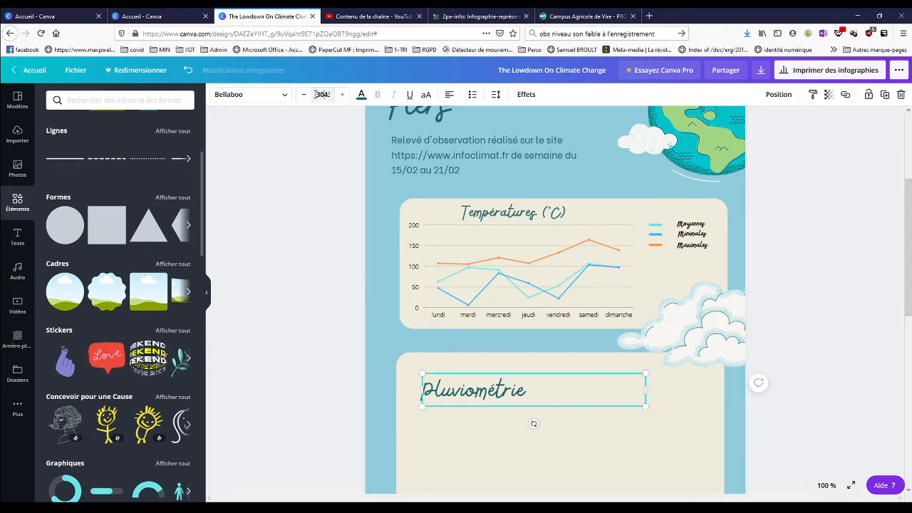
text(30)
key(Return)
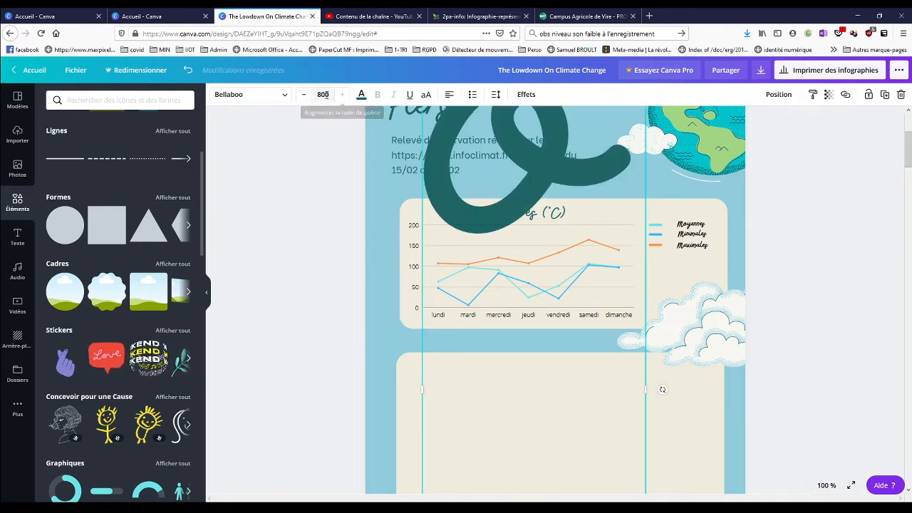
click(324, 94)
text(30)
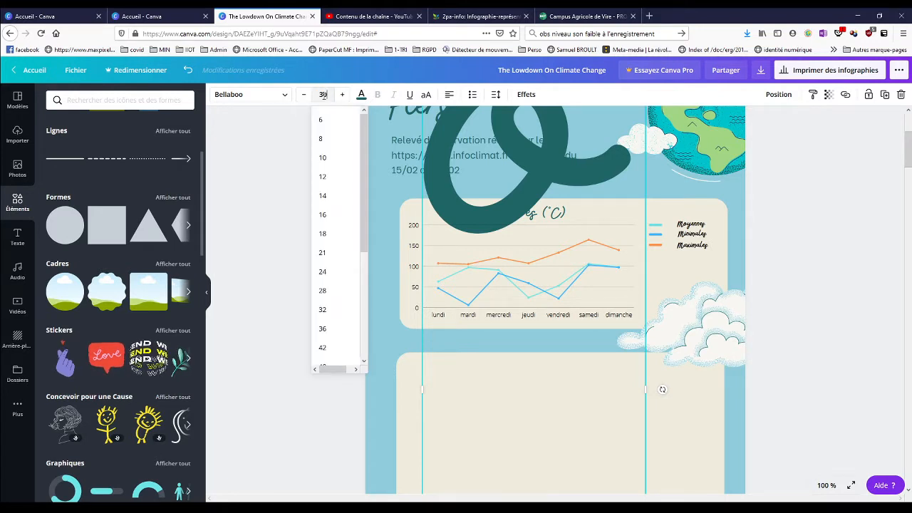
key(Return)
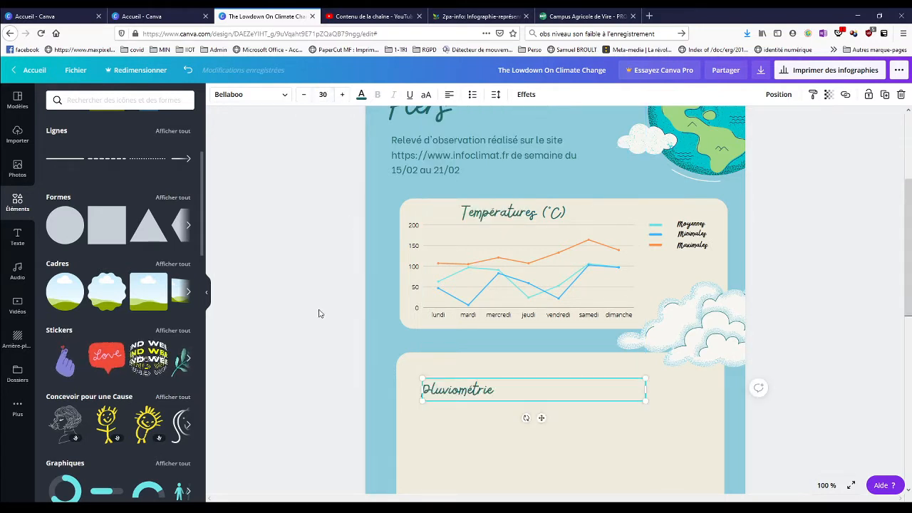
key(Escape)
Step: Move the Pluviométrie title slightly higher, closer to the upper edge of its beige background
click(467, 396)
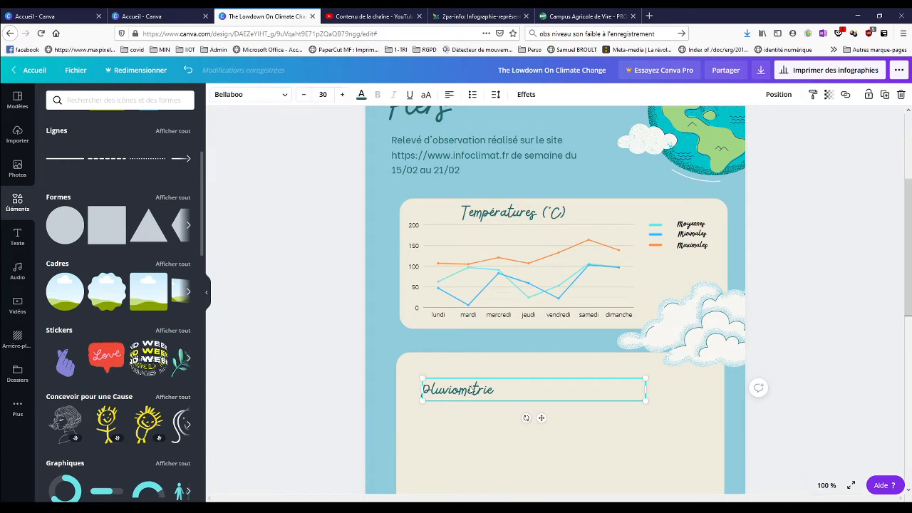
drag(468, 396, 468, 382)
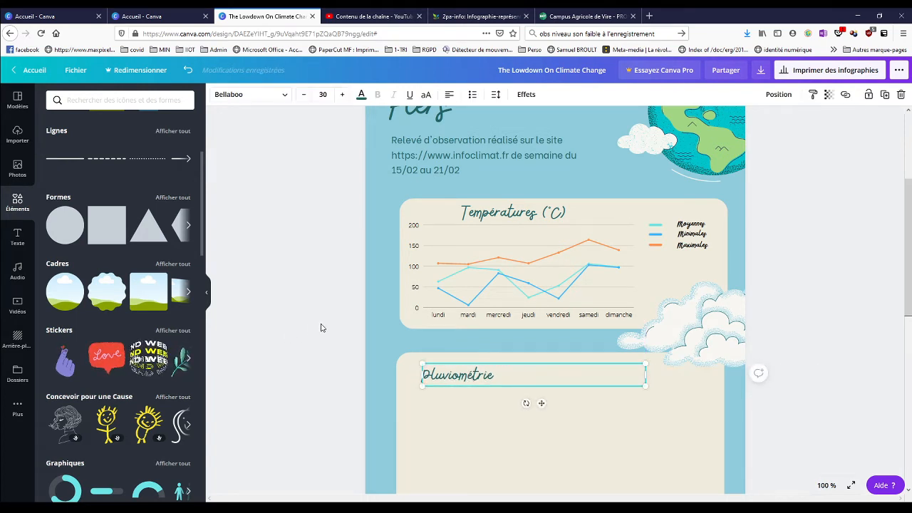
click(321, 327)
Step: Move the Pluviométrie title sideways so that it starts level with the Températures (°C) title above
scroll(322, 326, down, 1)
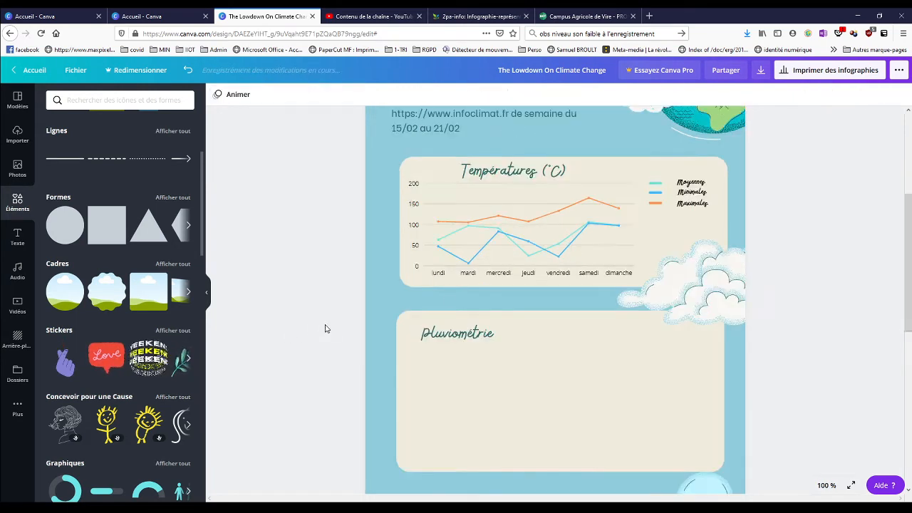
click(491, 178)
click(450, 340)
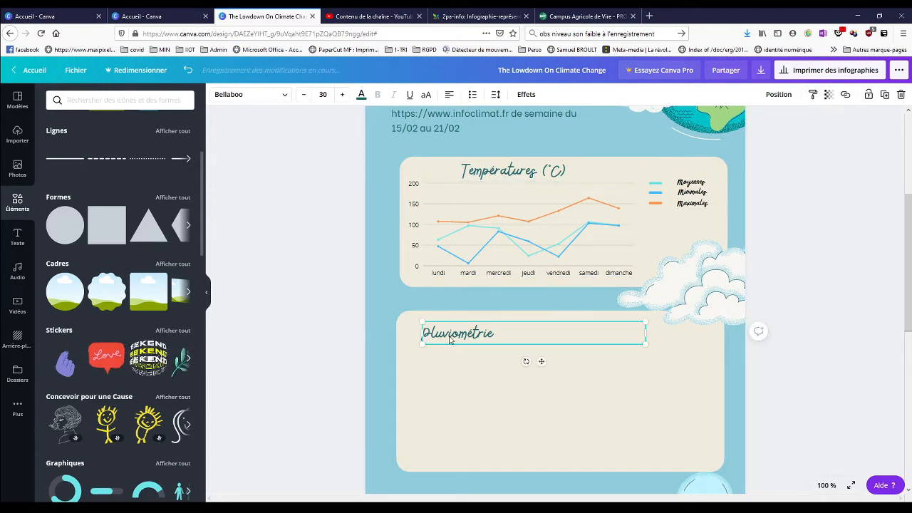
drag(450, 340, 482, 335)
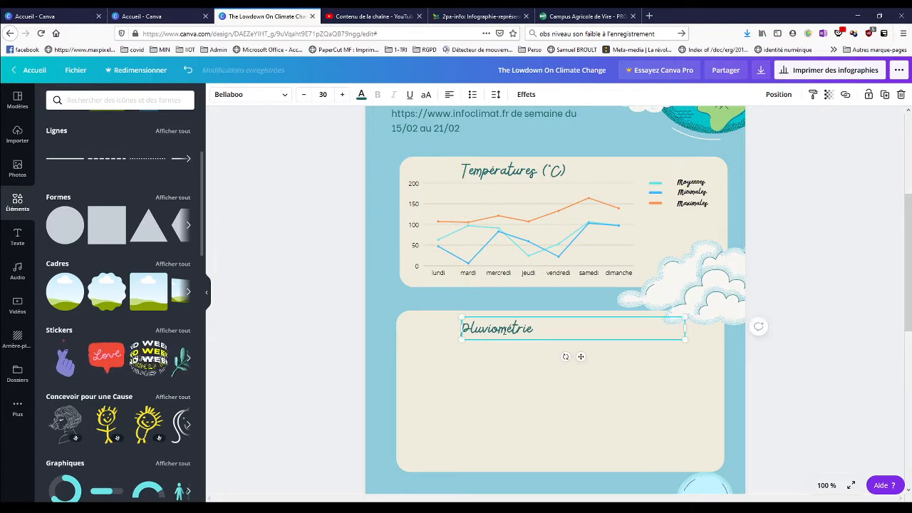
click(354, 320)
Step: Move the Pluviométrie title into the upper-left corner of its beige background
drag(509, 330, 457, 333)
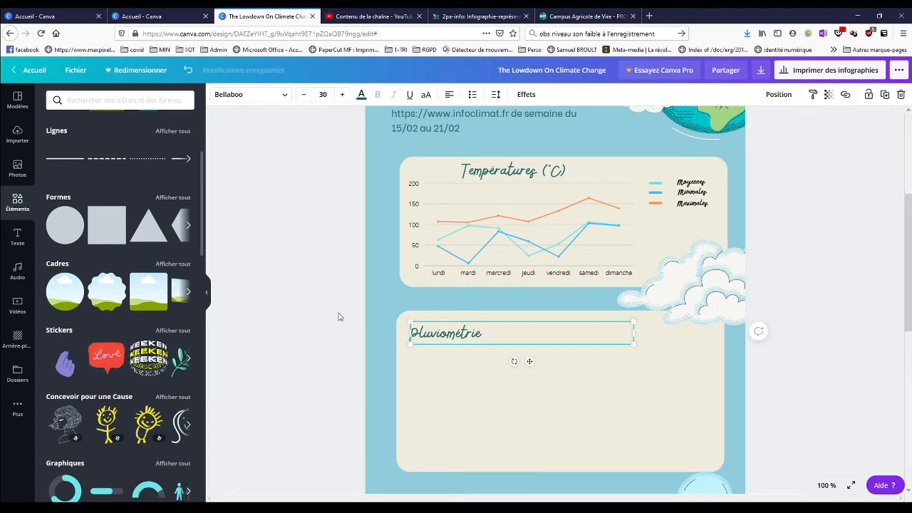
click(339, 317)
scroll(339, 316, down, 2)
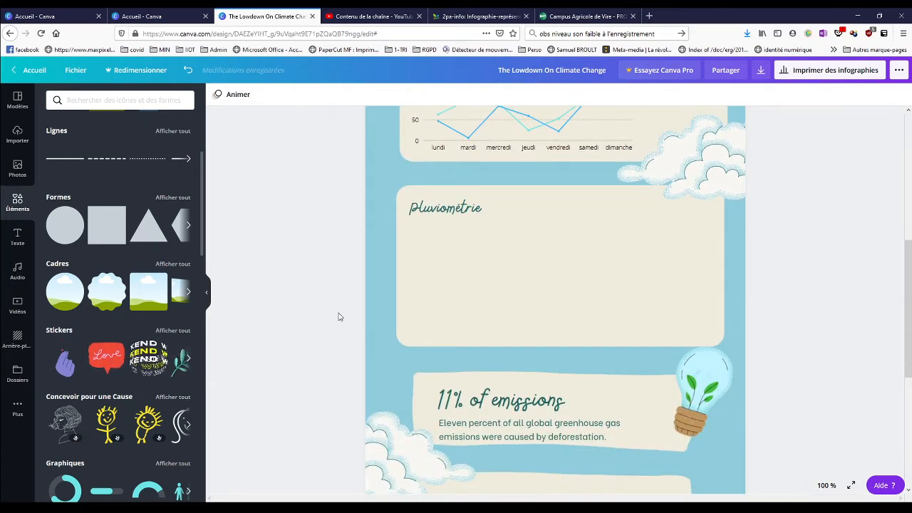
click(453, 208)
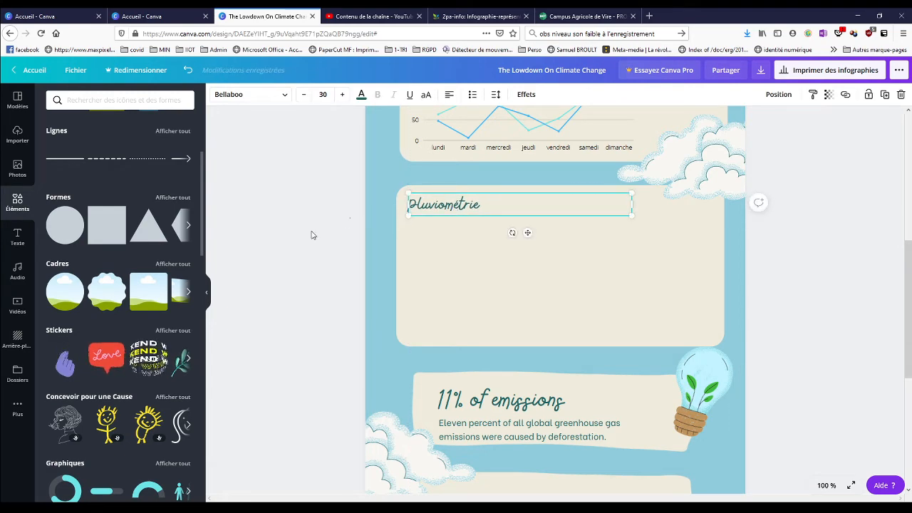
click(347, 236)
scroll(347, 236, up, 2)
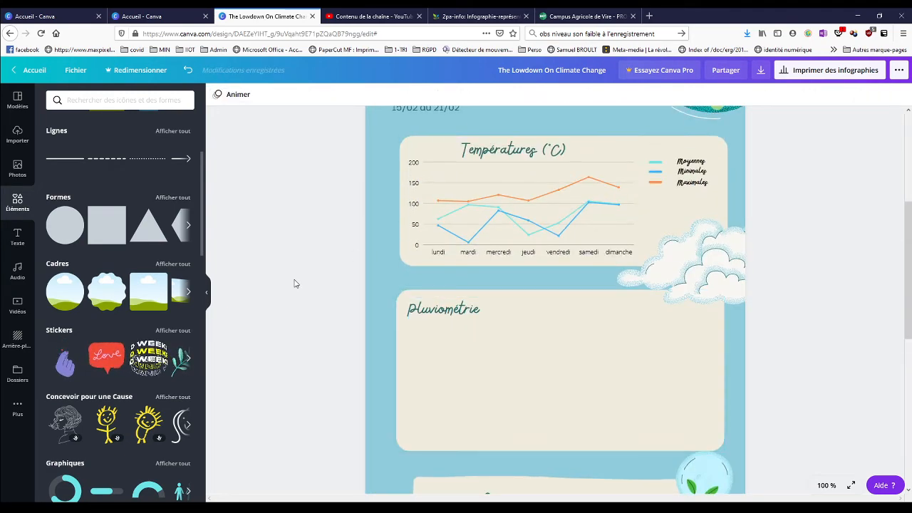
Step: Search the elements for Graphiques and insert the blue grouped vertical bar chart into the design
scroll(295, 283, down, 1)
scroll(295, 283, down, 1)
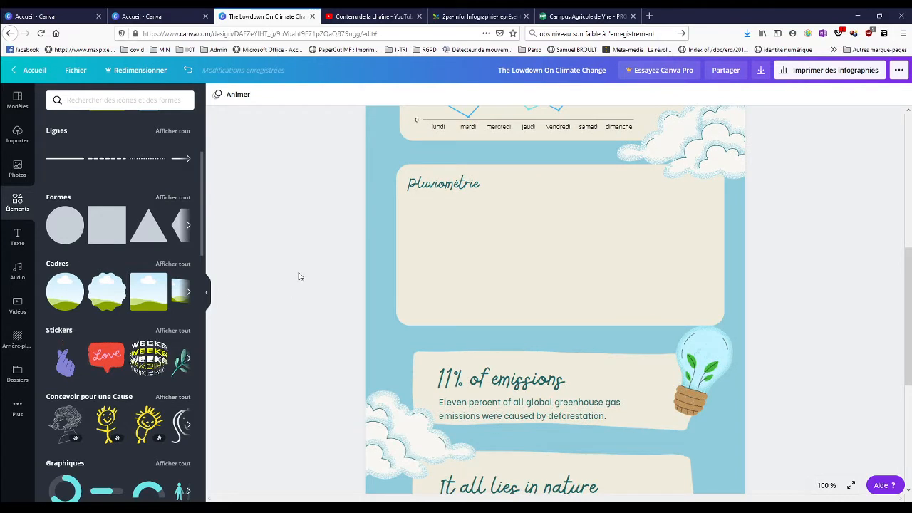
click(79, 104)
text(graphi)
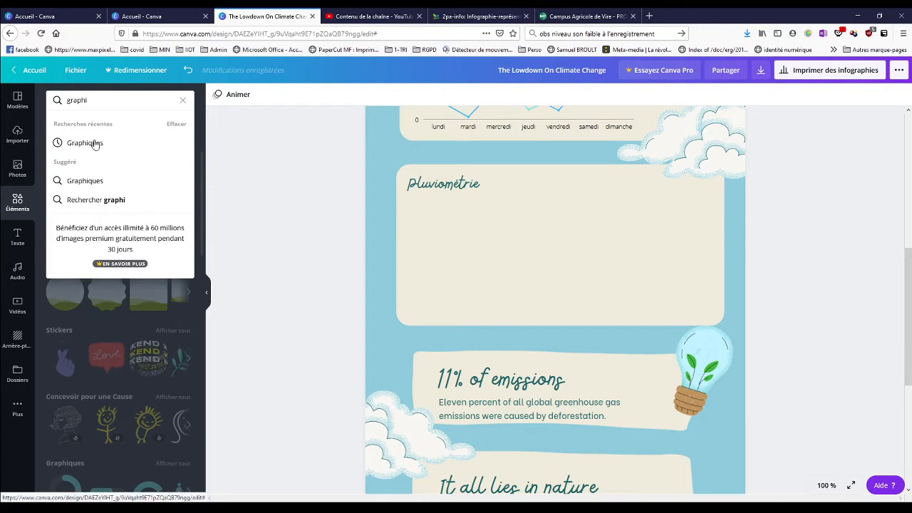
click(121, 179)
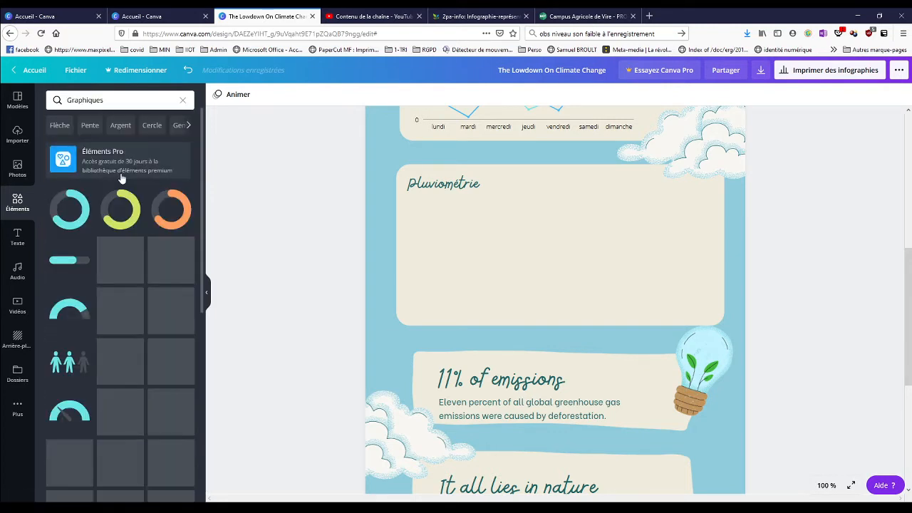
scroll(143, 312, down, 3)
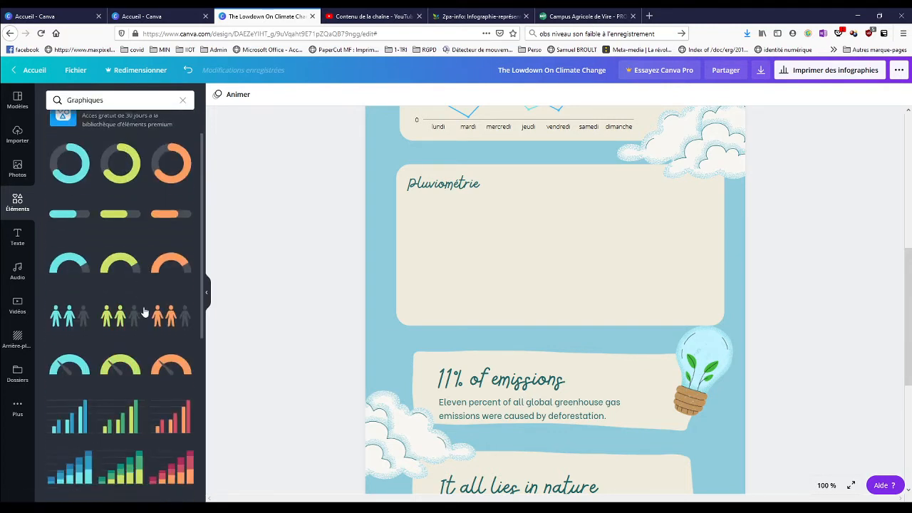
scroll(144, 312, down, 1)
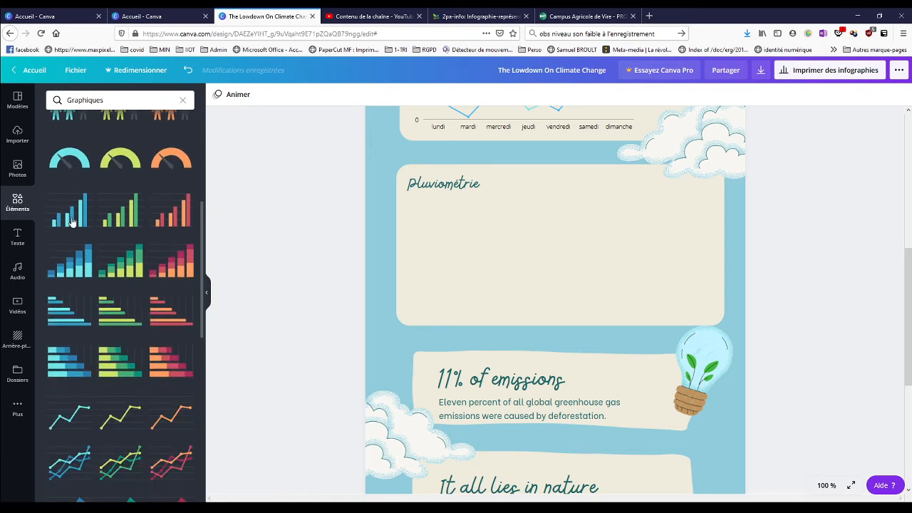
click(78, 249)
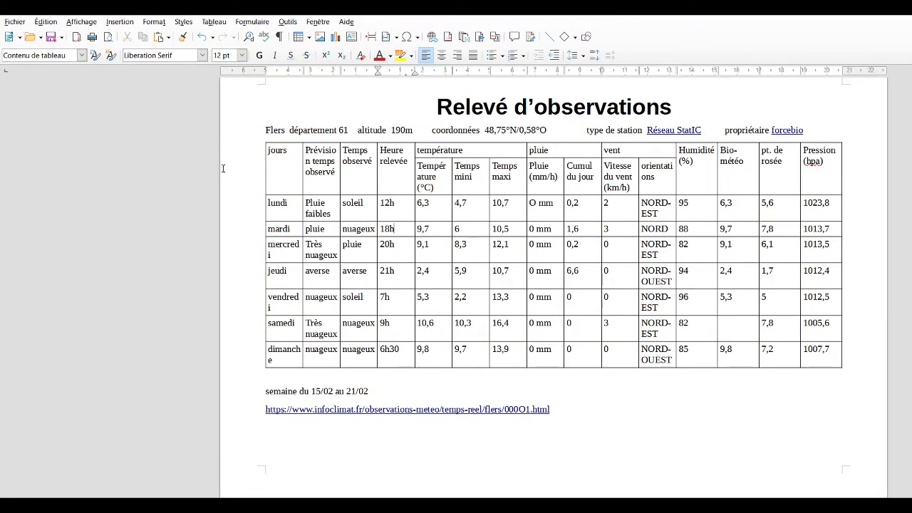
Step: Copy the weekday names lundi to dimanche from the Relevé d'observations document and paste them as the bar chart's row labels in Canva
drag(229, 244, 231, 283)
key(ctrl+c)
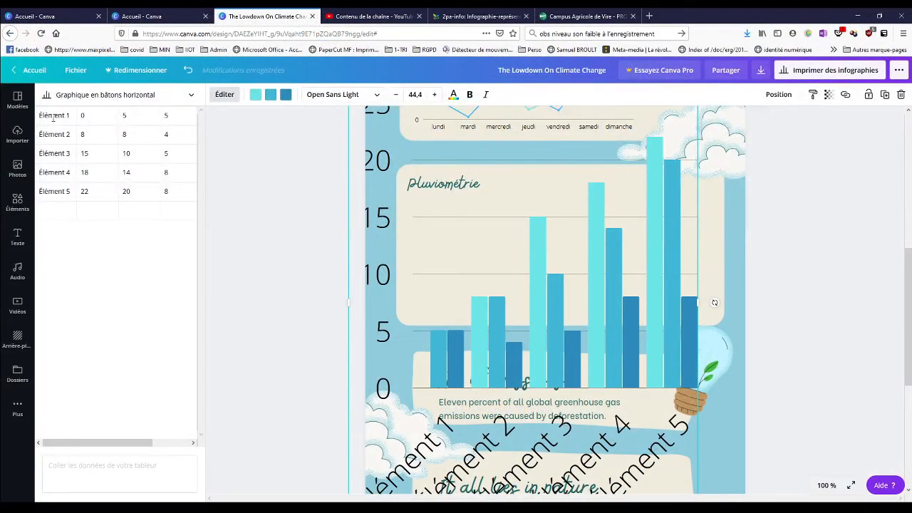
click(51, 116)
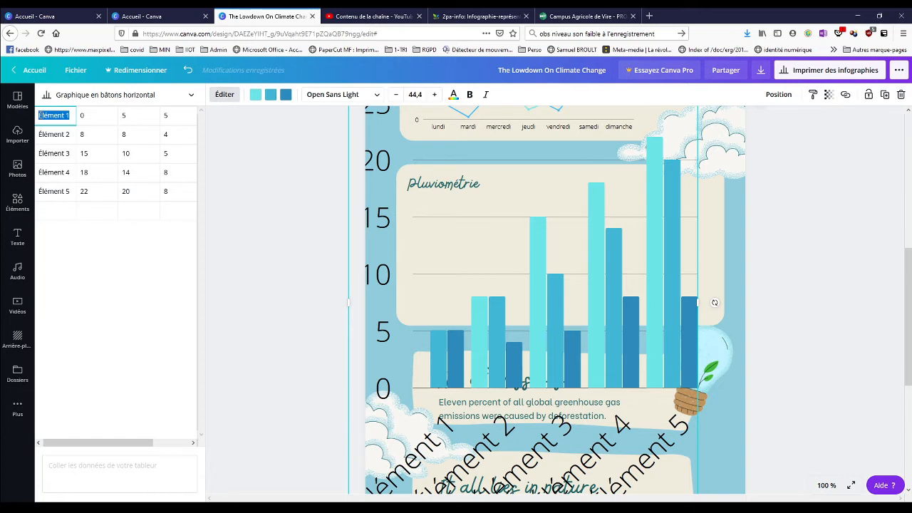
click(39, 115)
key(ctrl+v)
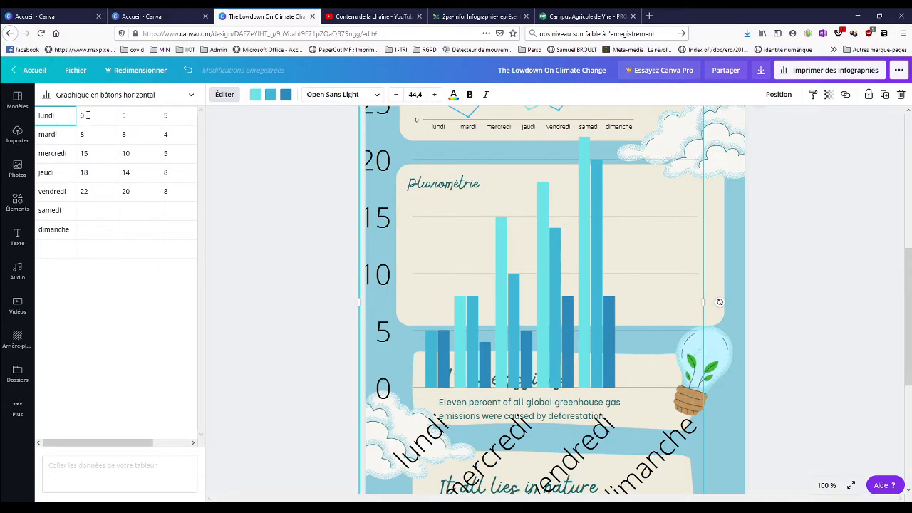
Step: Fill the chart's first data series with the daily rainfall totals 0,2, 1,6, 0,2, 6,6, 0, 0 and 0
key(Tab)
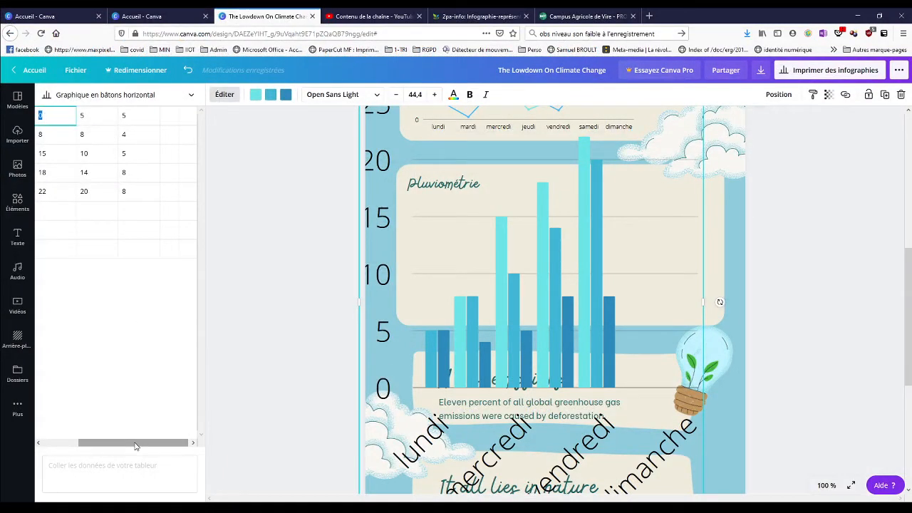
drag(135, 442, 87, 442)
click(81, 114)
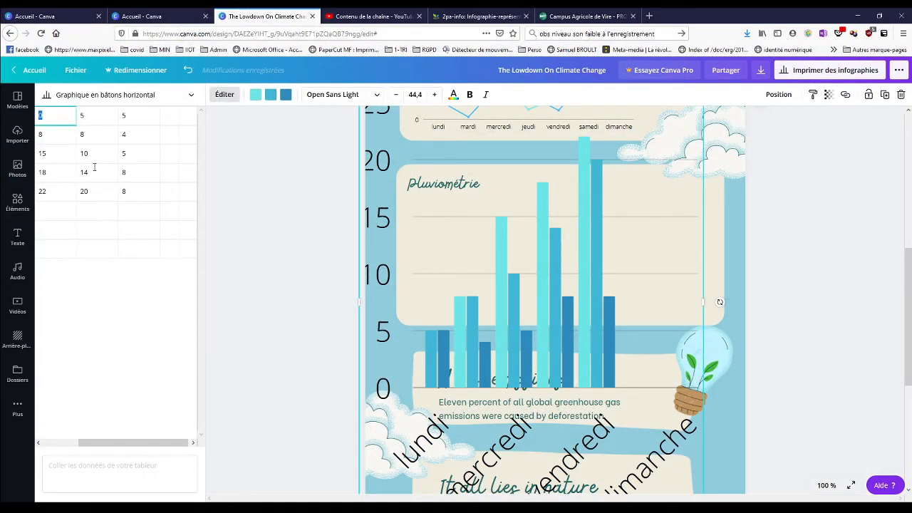
text(0,2 1,6 0,2 6,6 0 0 0)
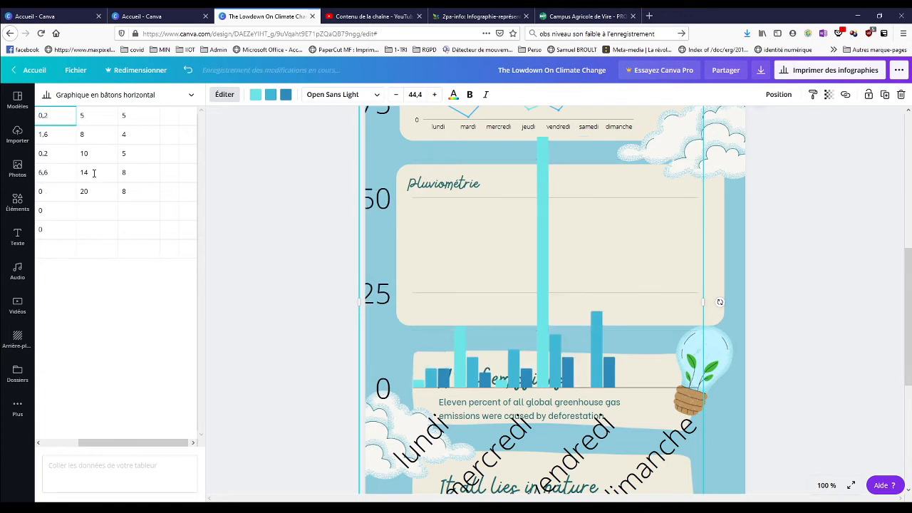
key(Return)
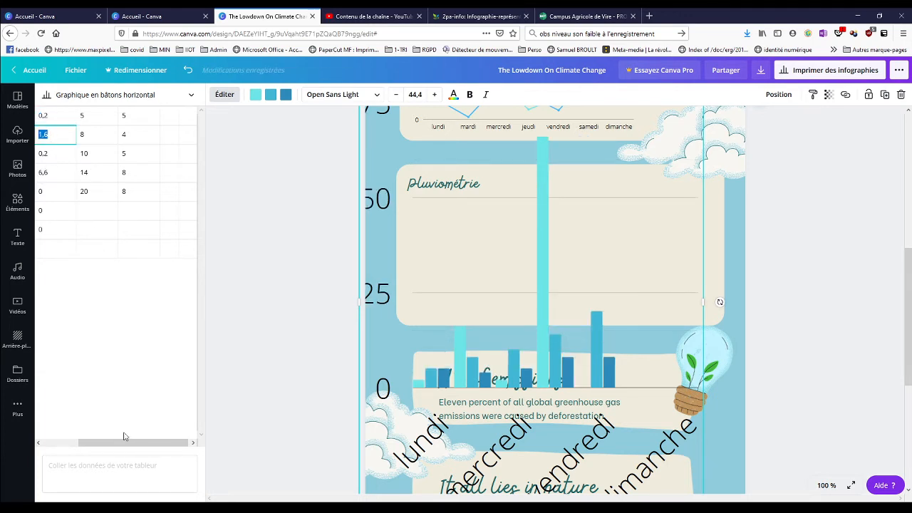
Step: Clear all sample values from the chart's second data series
drag(124, 436, 88, 436)
click(134, 116)
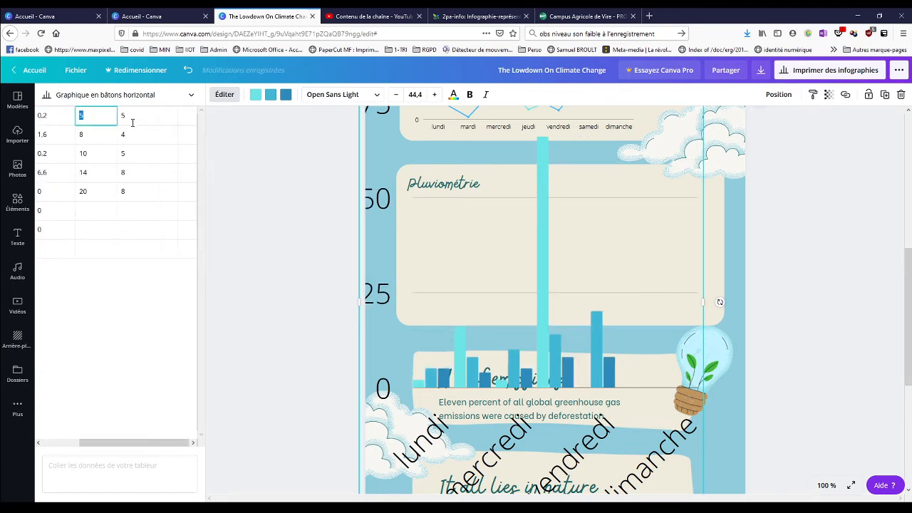
key(Return)
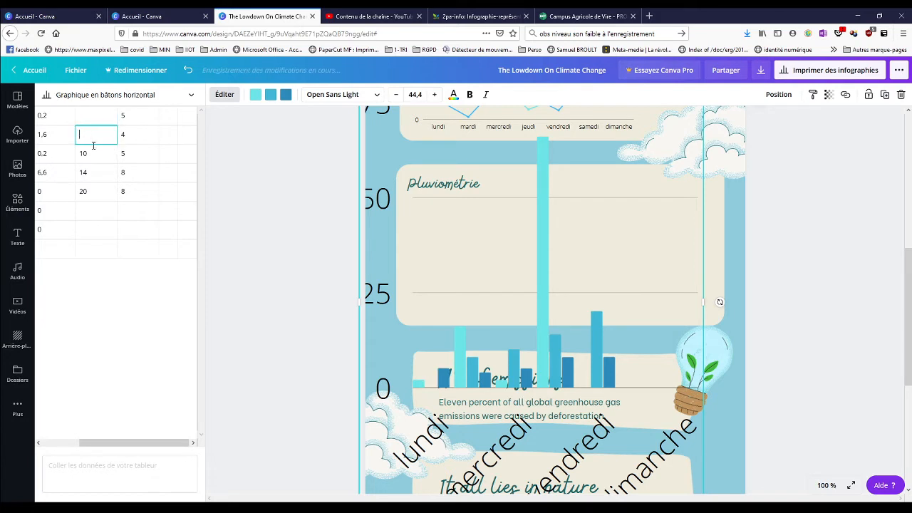
key(BackSpace)
key(Return)
key(BackSpace)
key(Return)
key(BackSpace)
key(Return)
key(BackSpace)
Step: Clear all sample values from the third data series so only the rainfall series remains
click(123, 185)
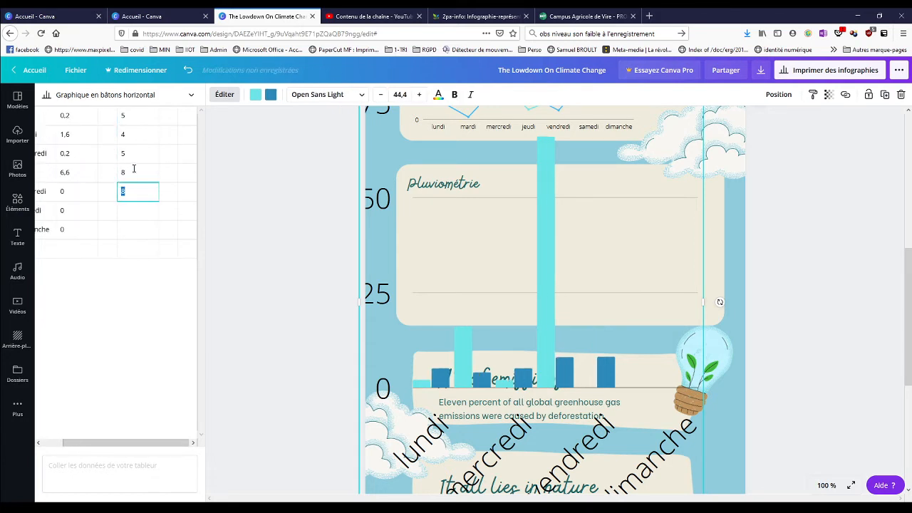
key(BackSpace)
click(126, 173)
key(BackSpace)
click(129, 149)
key(BackSpace)
click(130, 130)
key(BackSpace)
click(134, 116)
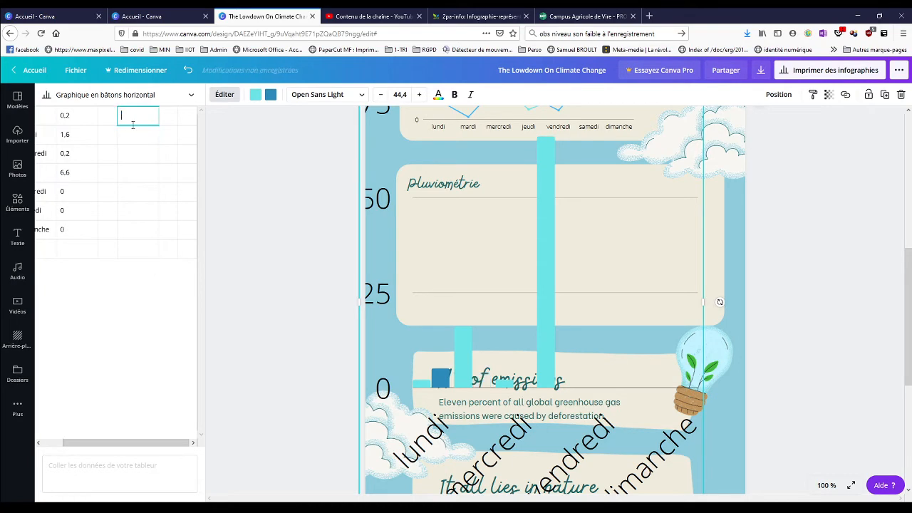
key(BackSpace)
click(103, 140)
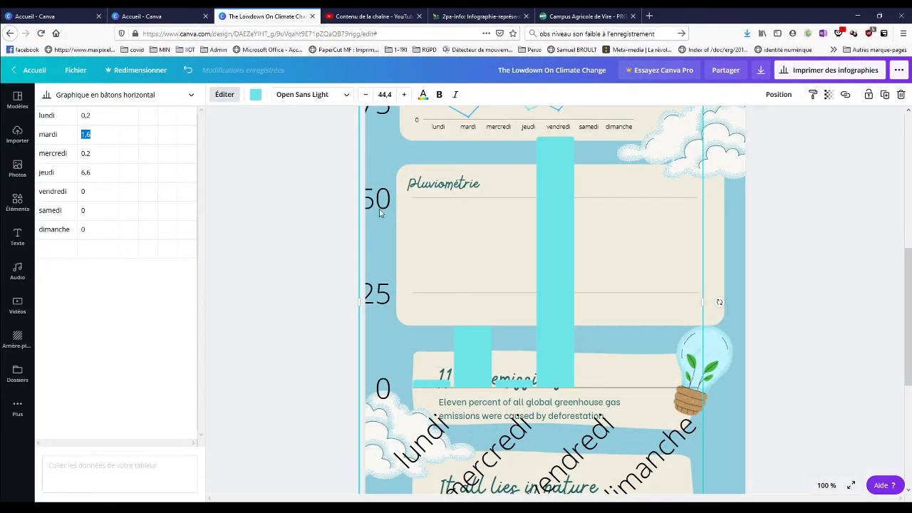
Step: Format the rainfall chart with Bleu royal (#5271ff) bars and bold axis labels at font size 10
click(255, 94)
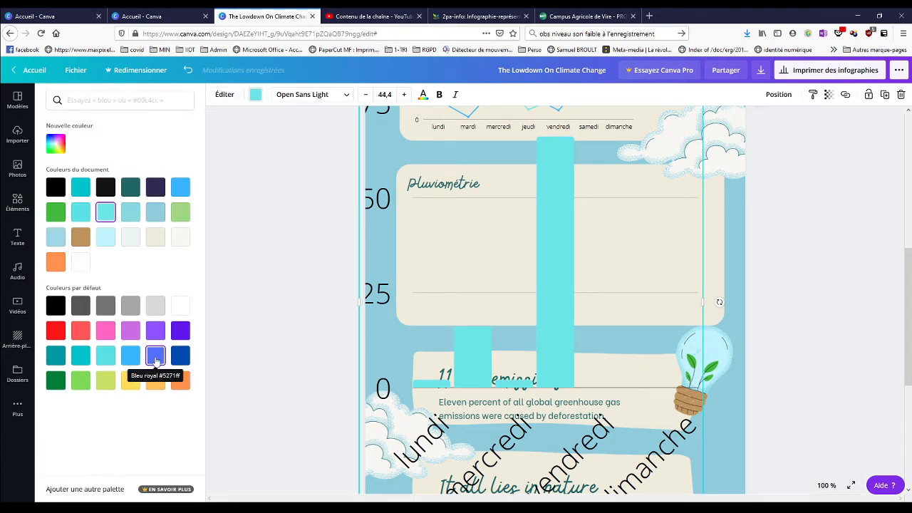
click(156, 357)
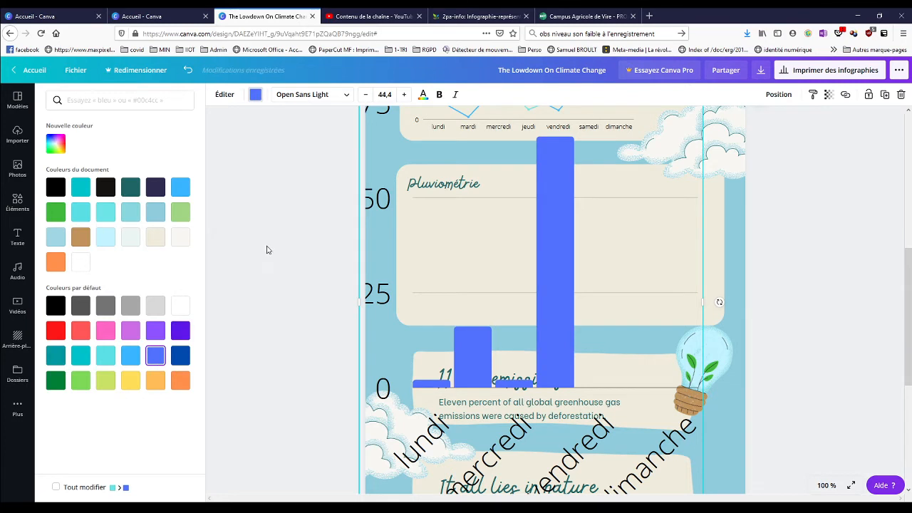
click(386, 95)
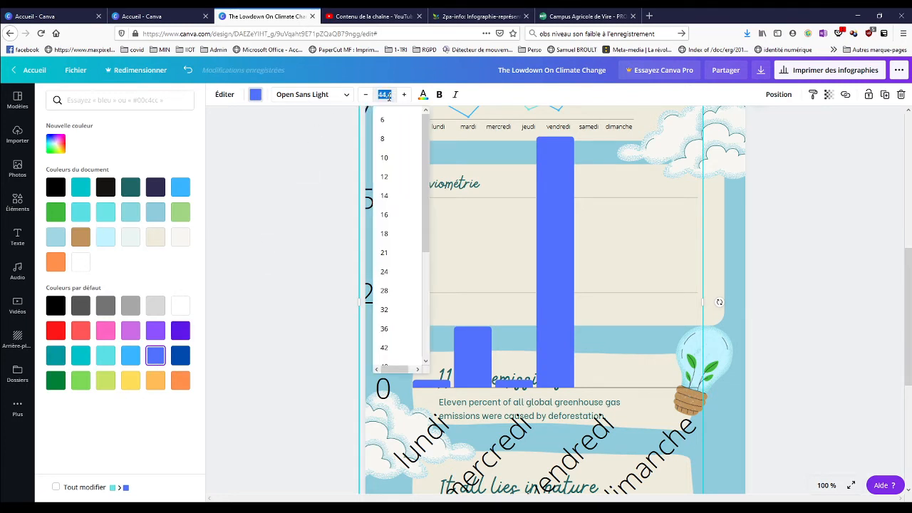
text(10)
key(Return)
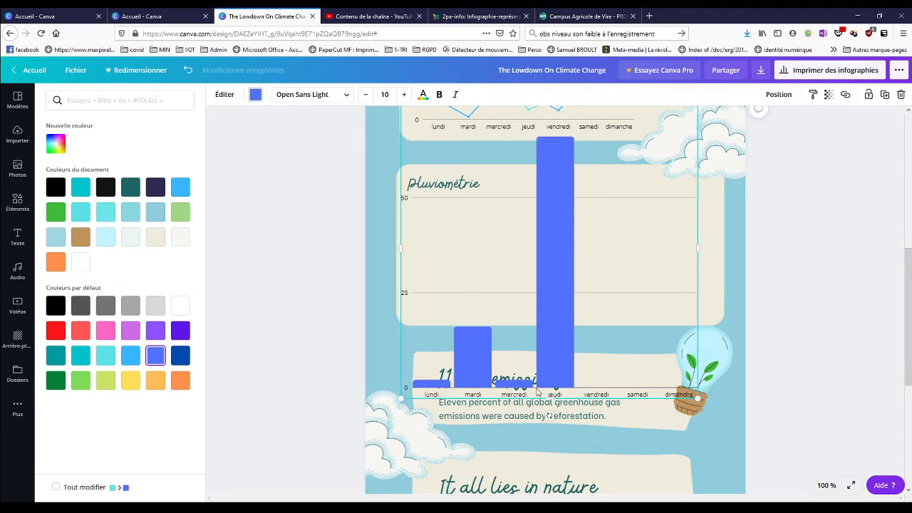
click(439, 95)
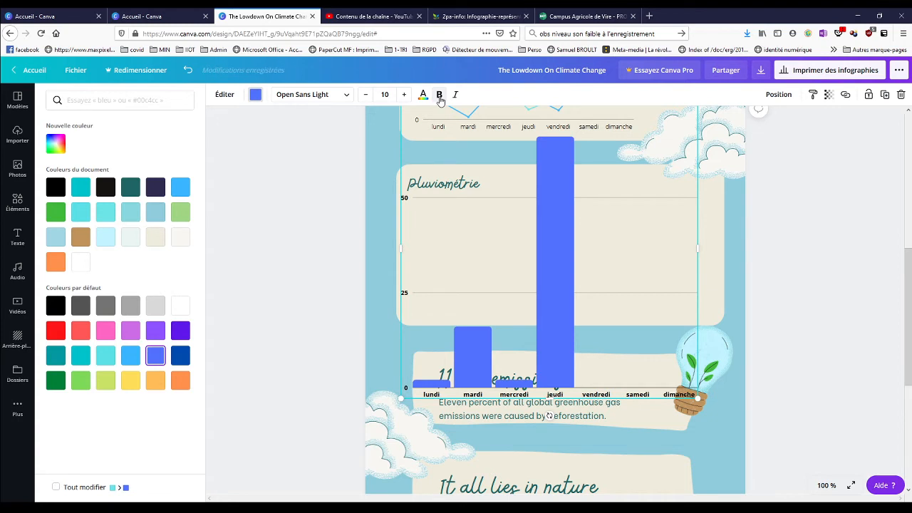
click(253, 280)
Step: Reduce the rainfall chart's height and position it inside the beige background below the Pluviométrie title
scroll(444, 240, up, 1)
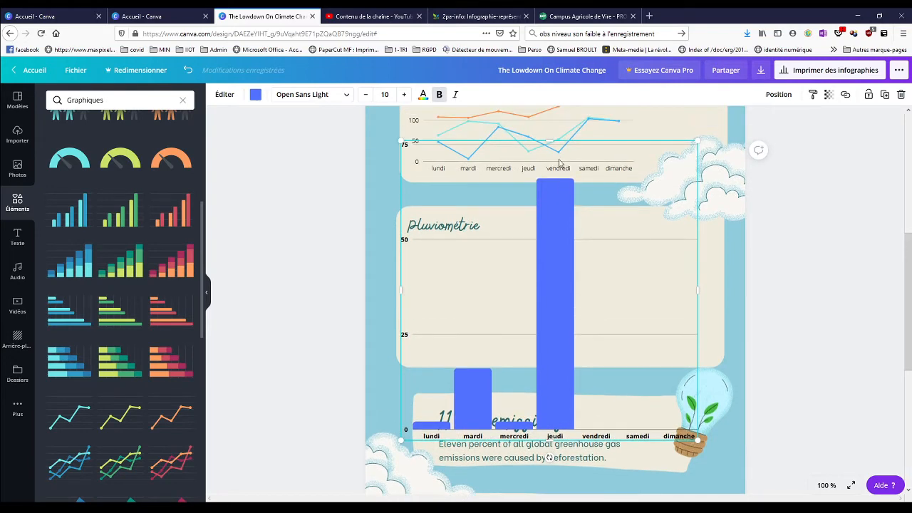
drag(548, 220, 547, 327)
drag(559, 393, 565, 306)
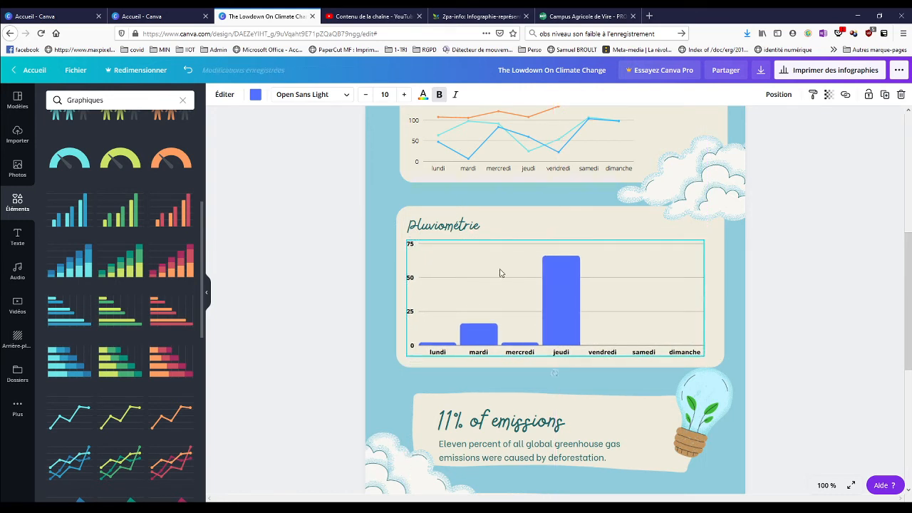
Step: Extend the Pluviométrie title to read "Pluviométrie - Cumul jours(mm)"
click(487, 228)
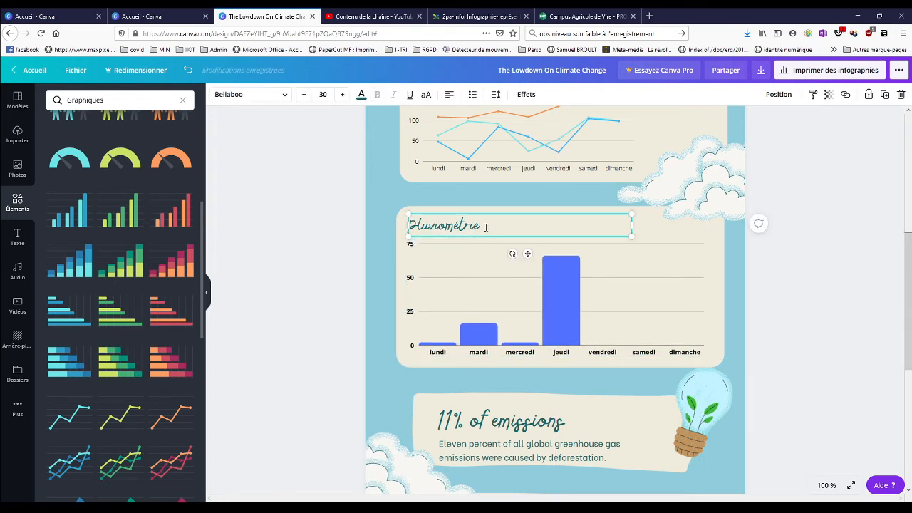
text(()
text(mm)
text())
text(Cum)
text(ul )
text(jours)
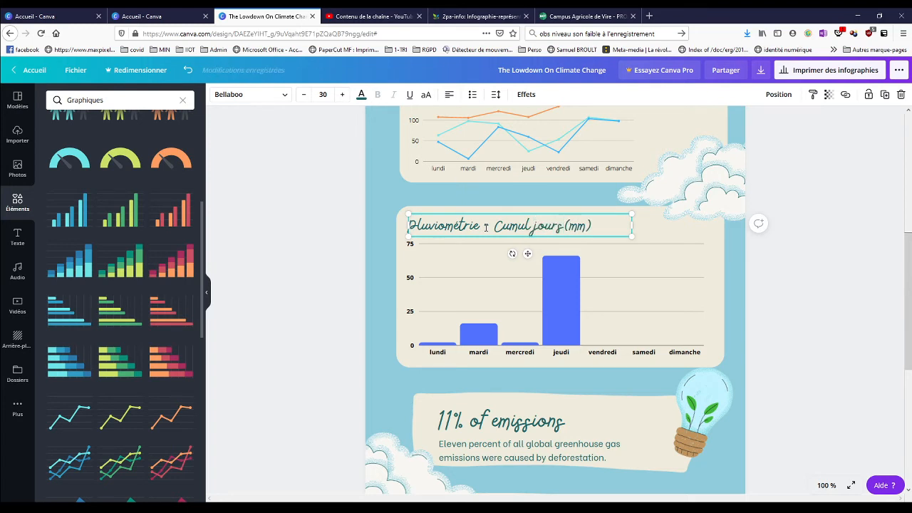
key(Escape)
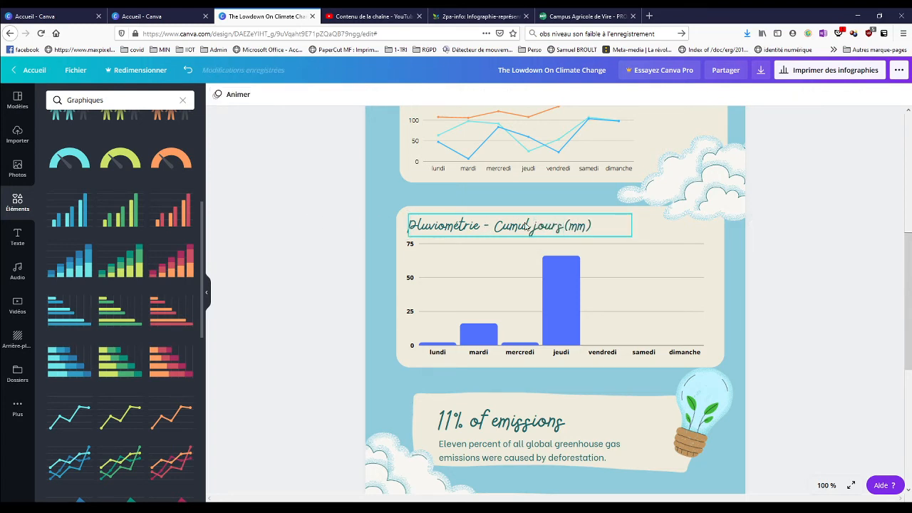
Step: Format the temperature chart's axis labels in bold at font size 10 and widen the chart toward the legend
click(419, 225)
click(354, 206)
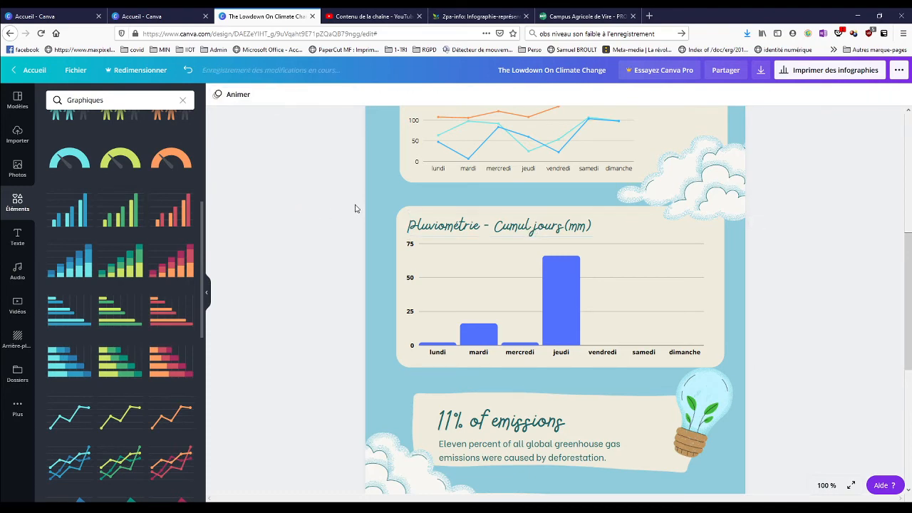
scroll(354, 206, up, 3)
click(416, 189)
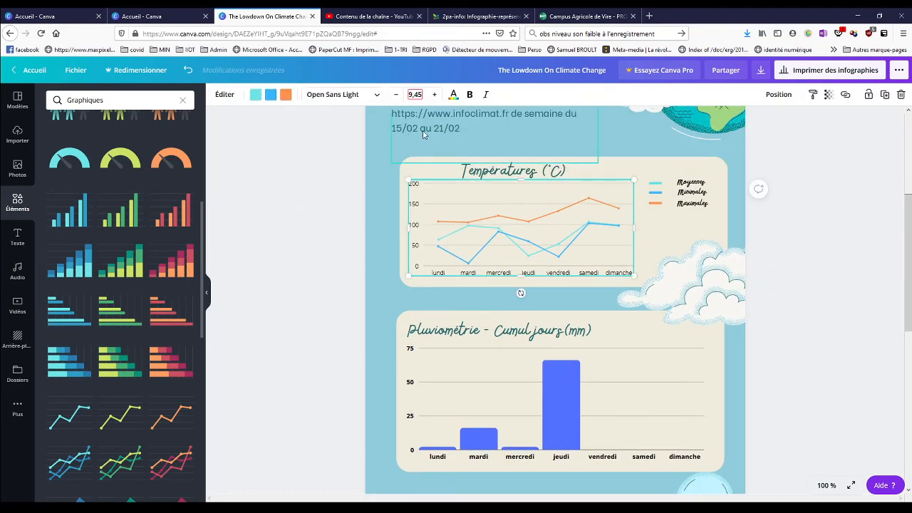
click(414, 95)
click(416, 94)
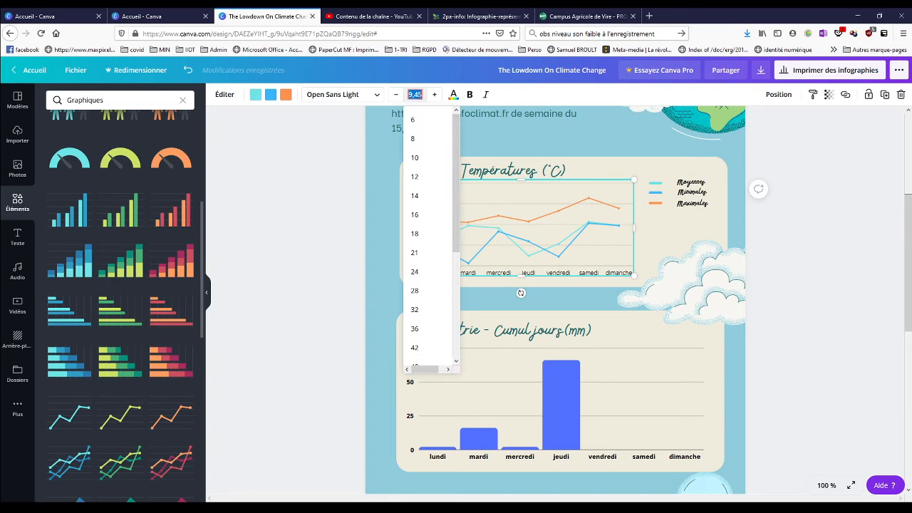
text(10)
click(469, 95)
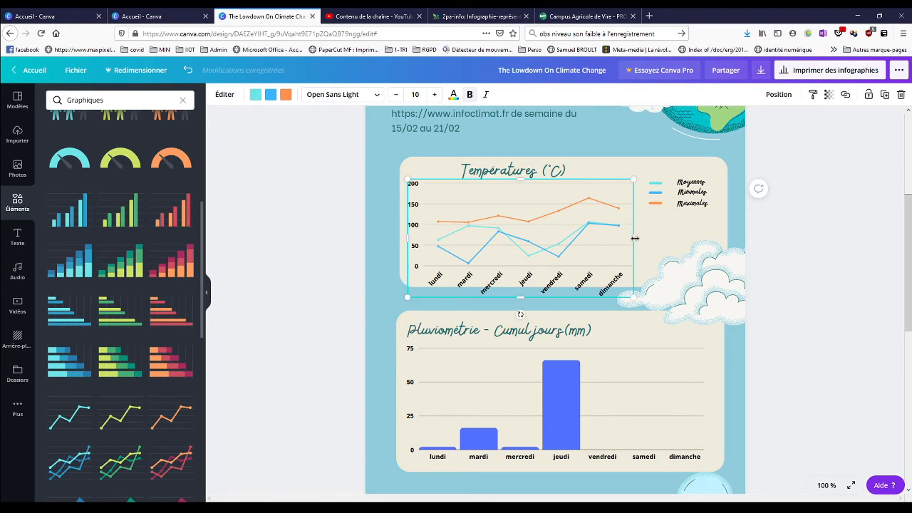
drag(634, 239, 656, 238)
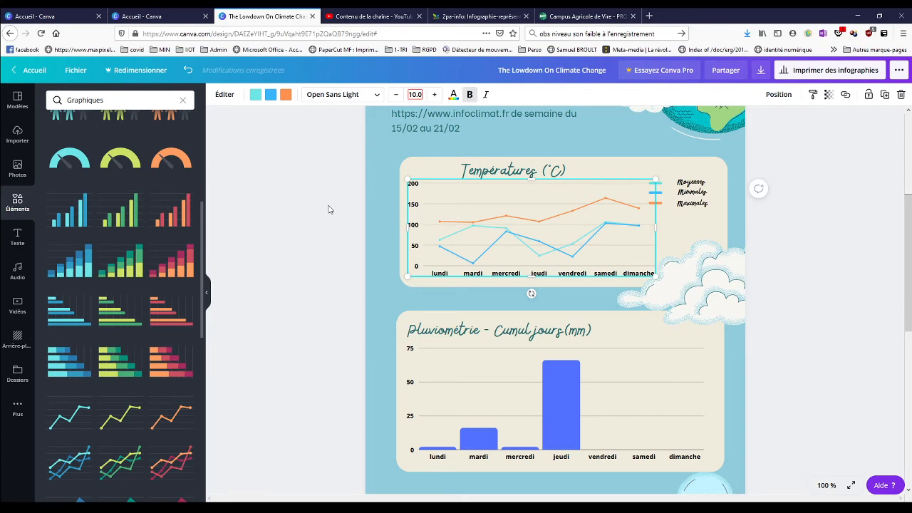
click(310, 223)
Step: Add a body text reading "mm" over the rainfall chart and set its font size to 10
scroll(326, 240, down, 2)
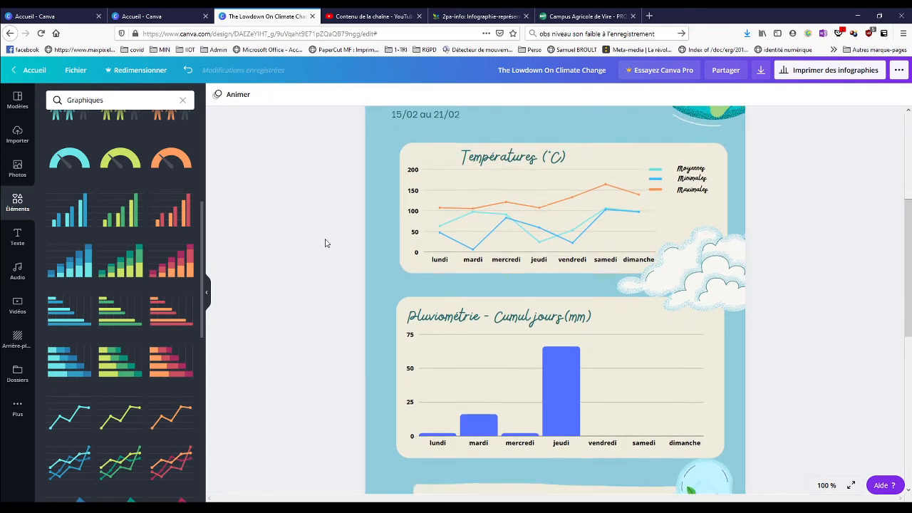
scroll(325, 243, up, 2)
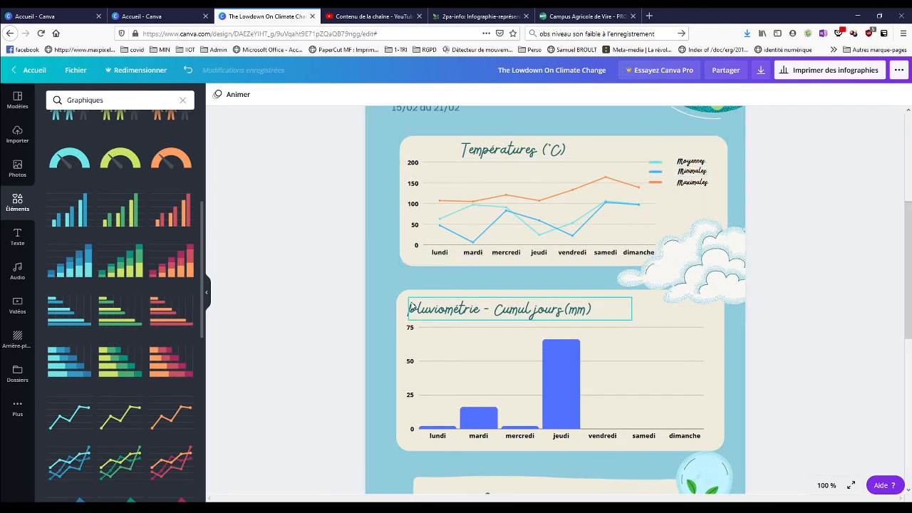
scroll(366, 270, down, 2)
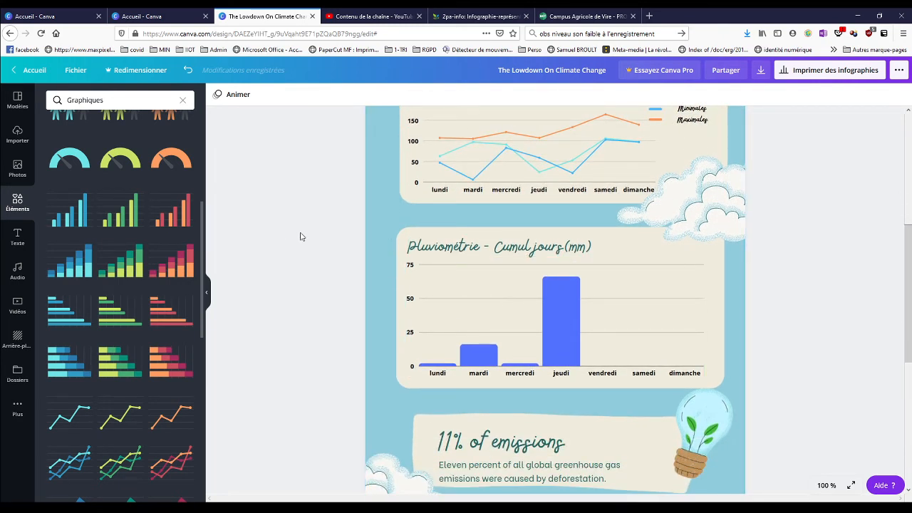
scroll(299, 236, down, 2)
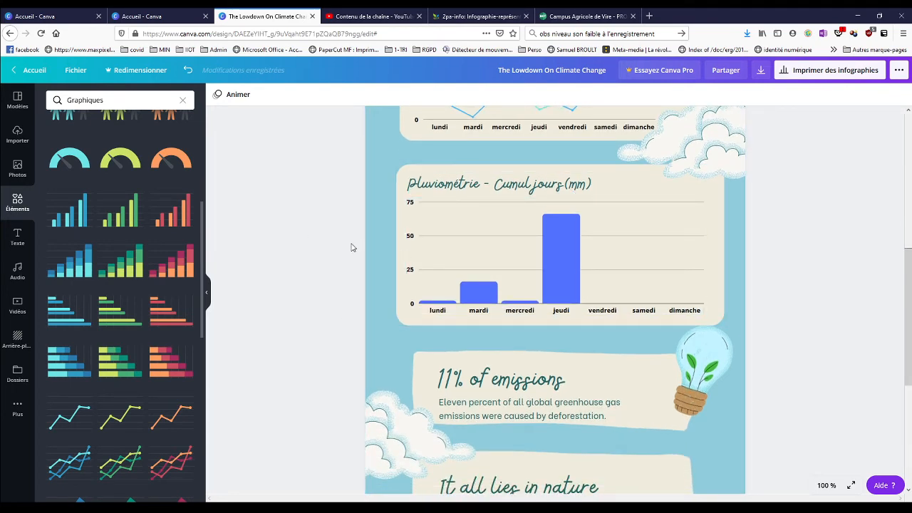
click(17, 238)
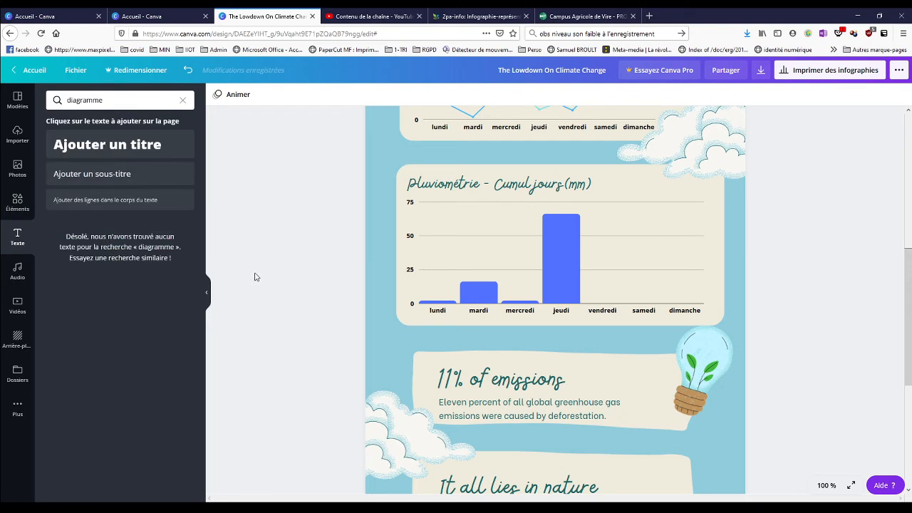
click(118, 206)
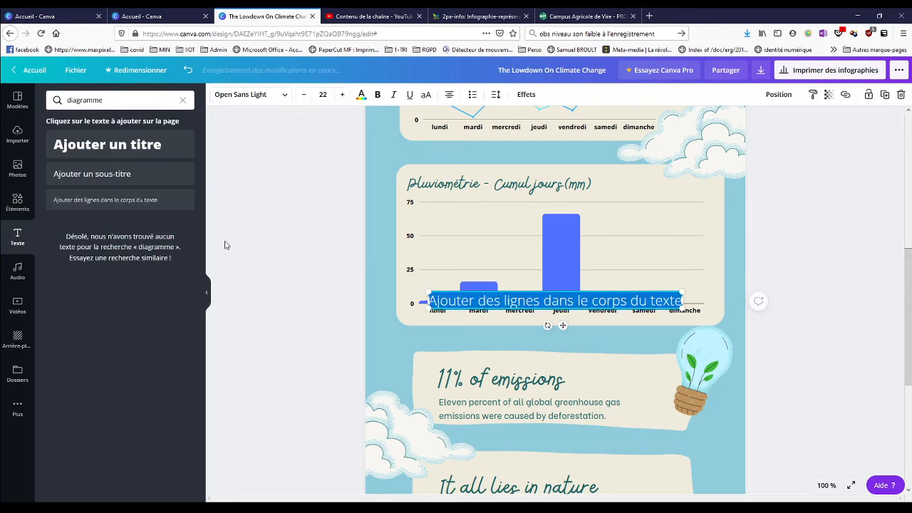
text(mm)
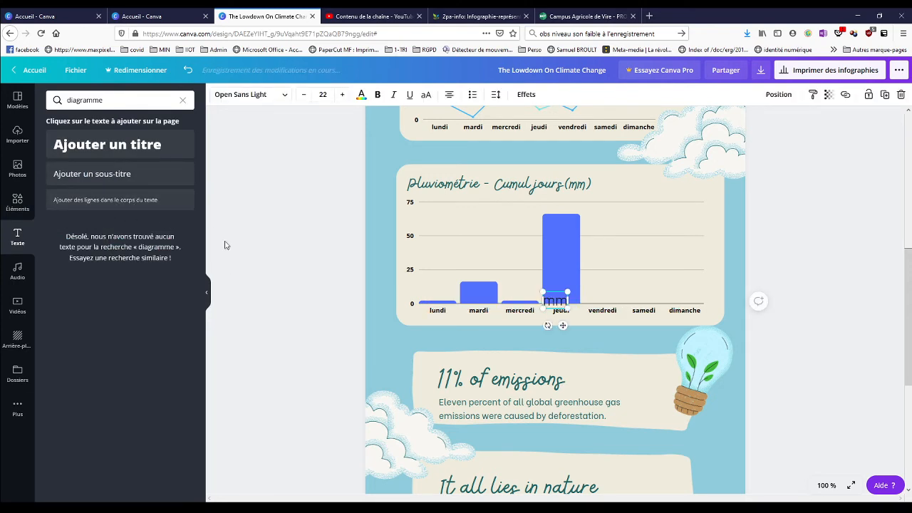
click(324, 95)
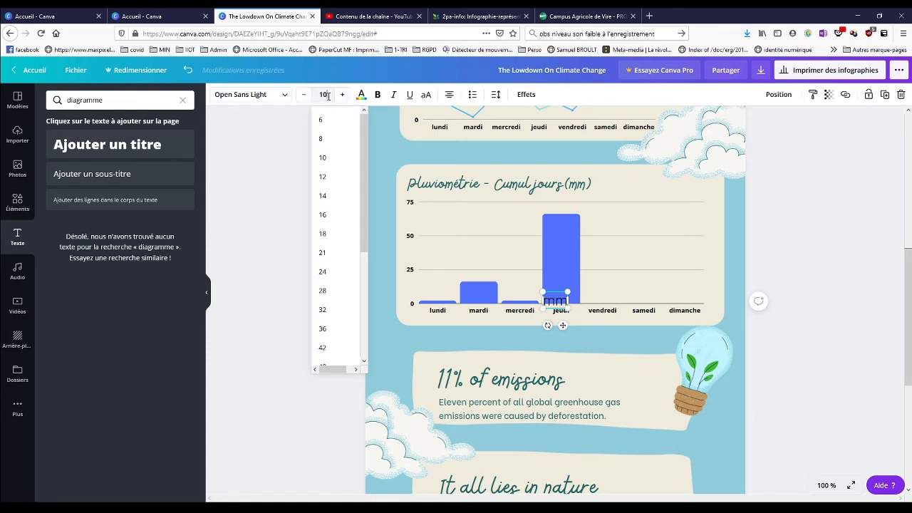
text(10)
click(376, 95)
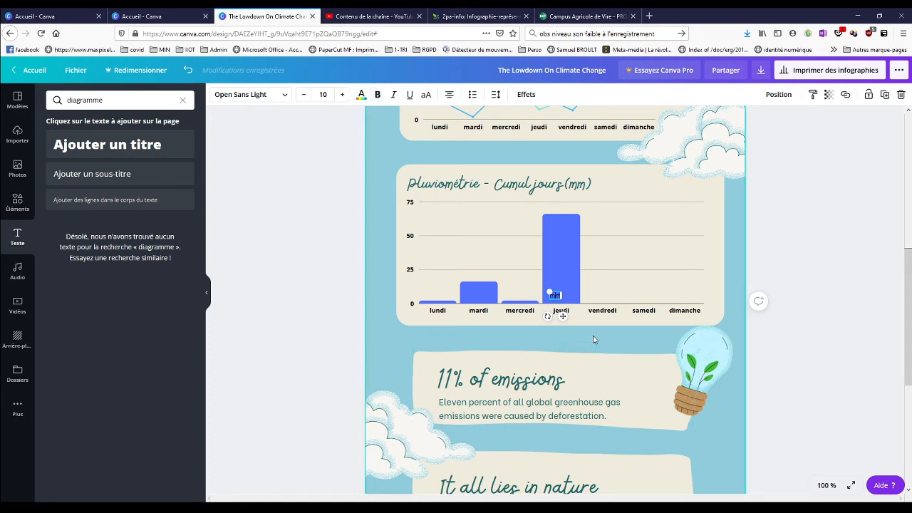
click(769, 285)
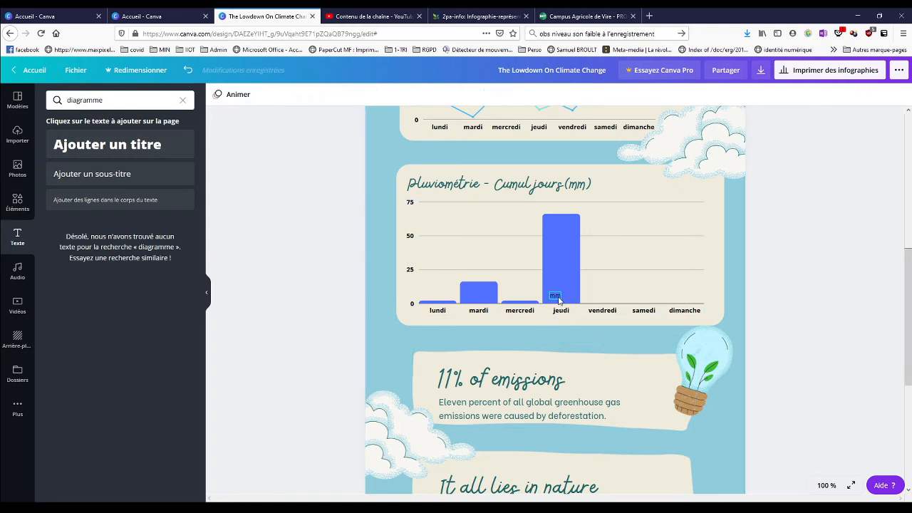
Step: Rotate the "mm" label vertically, make it bold and place it beside the rainfall chart's vertical axis
drag(557, 299, 434, 258)
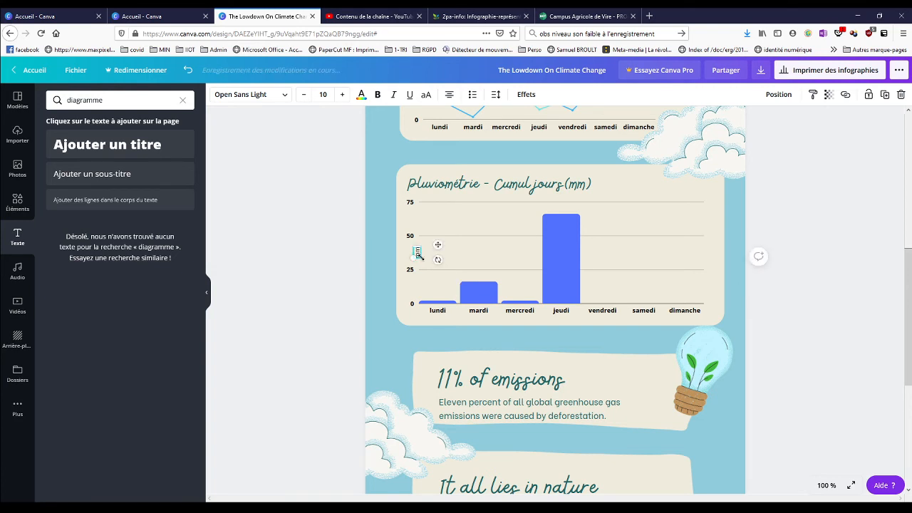
click(378, 94)
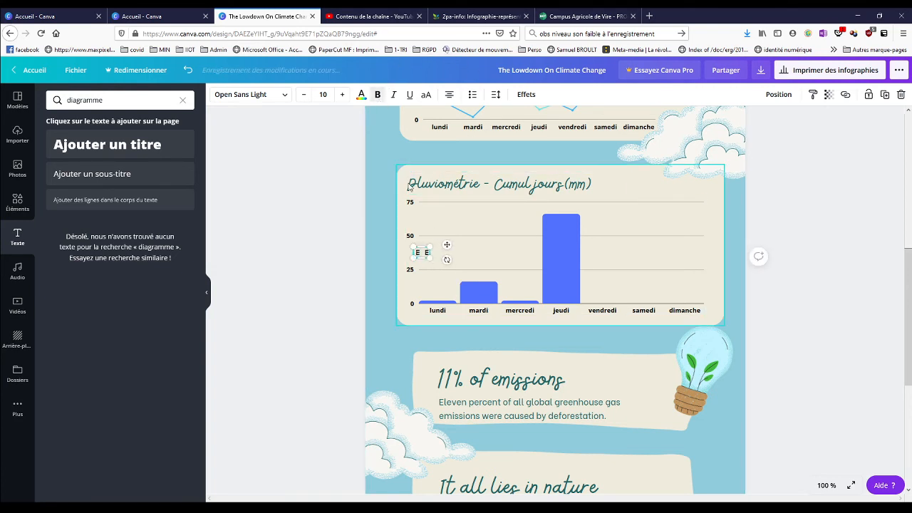
drag(422, 245, 400, 249)
click(281, 290)
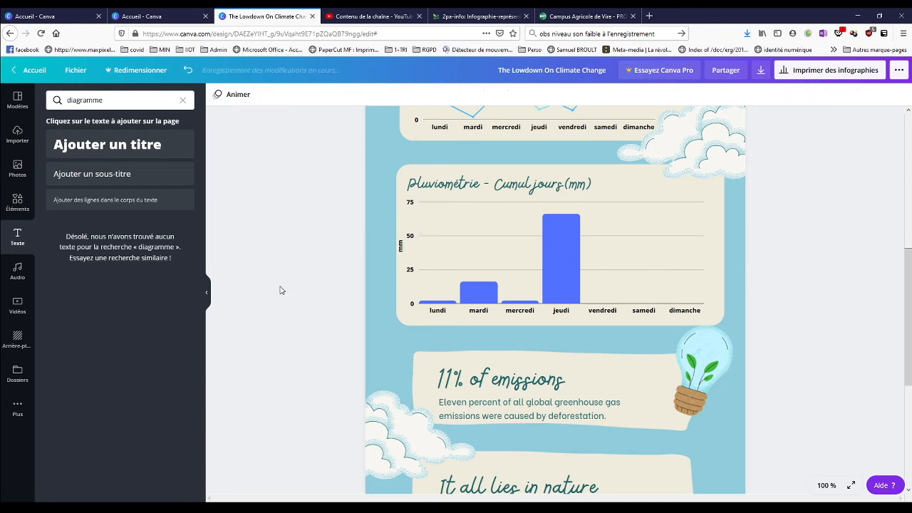
click(401, 251)
click(318, 268)
scroll(318, 268, down, 2)
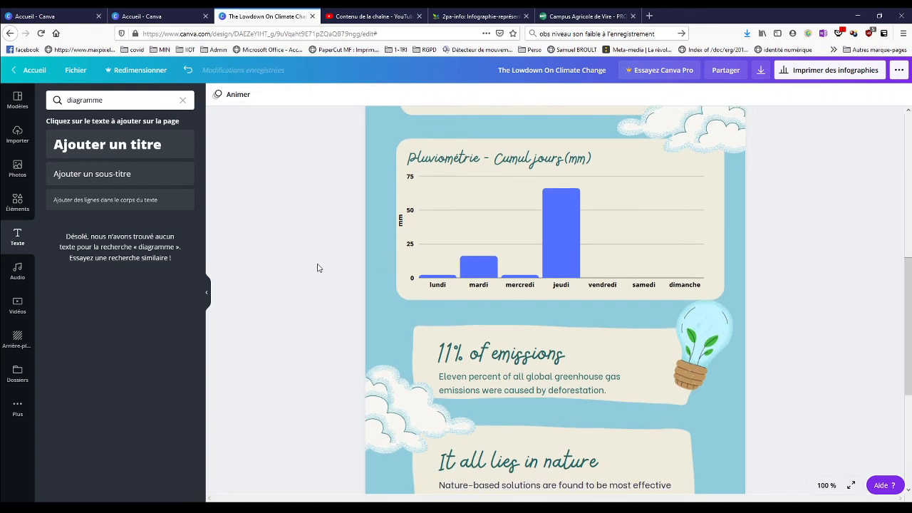
scroll(318, 268, up, 2)
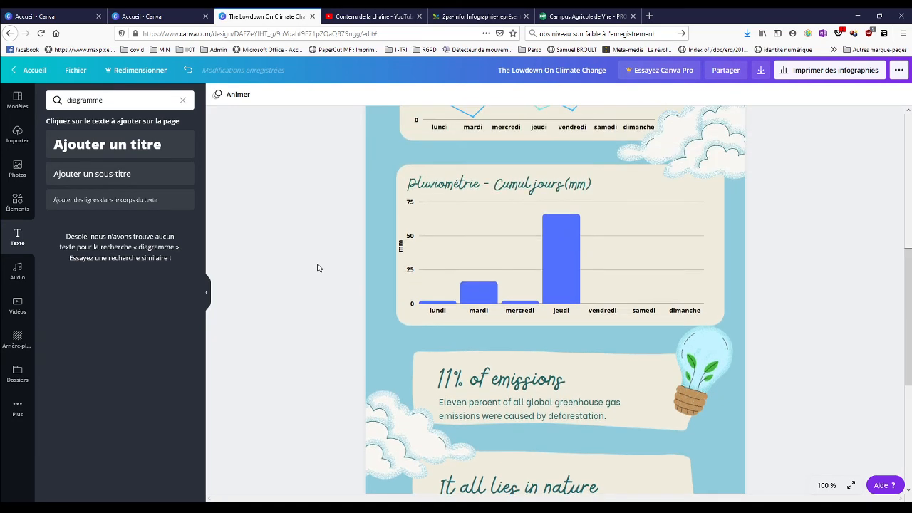
click(433, 254)
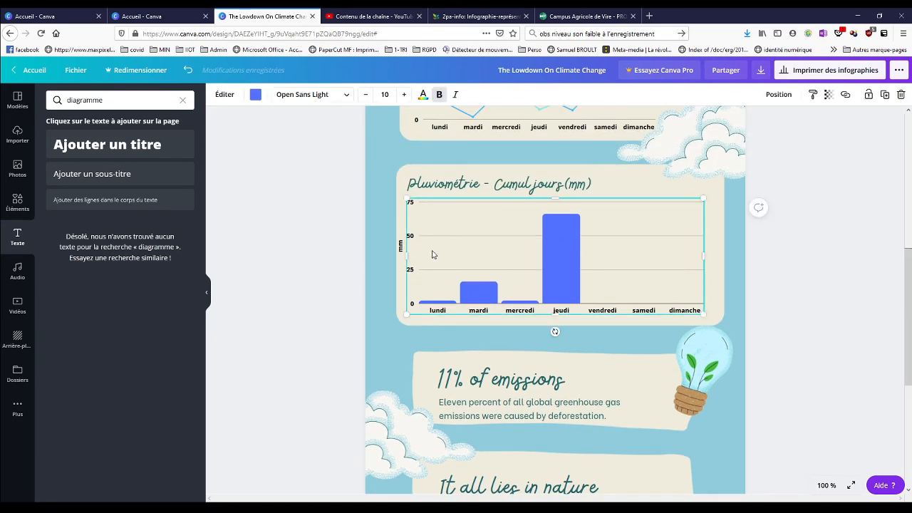
click(336, 249)
scroll(335, 248, down, 2)
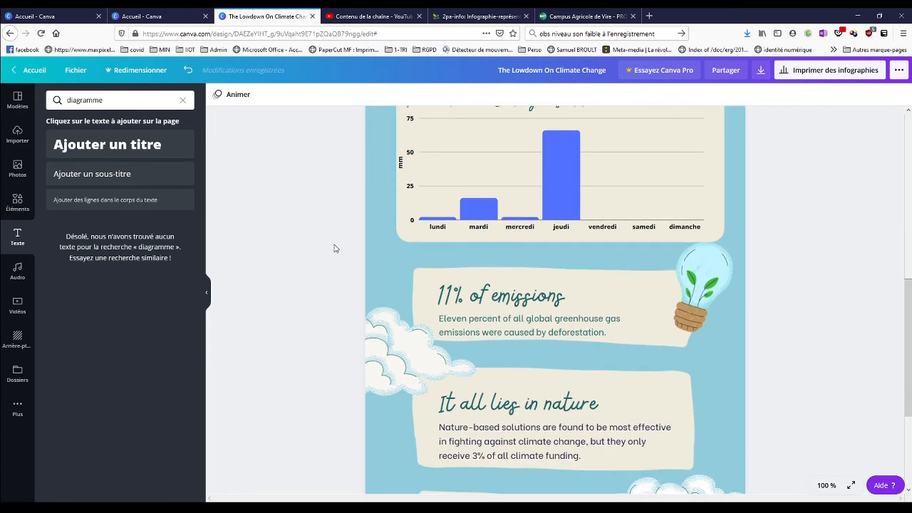
scroll(335, 248, up, 2)
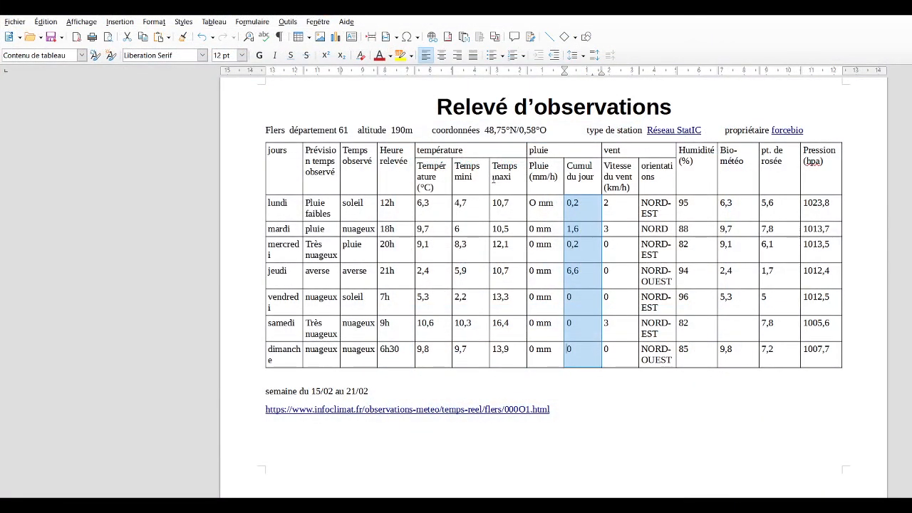
Step: Switch to the "Relevé d'observations" document in LibreOffice Writer and highlight the wind speed values from lundi to dimanche
key(Right)
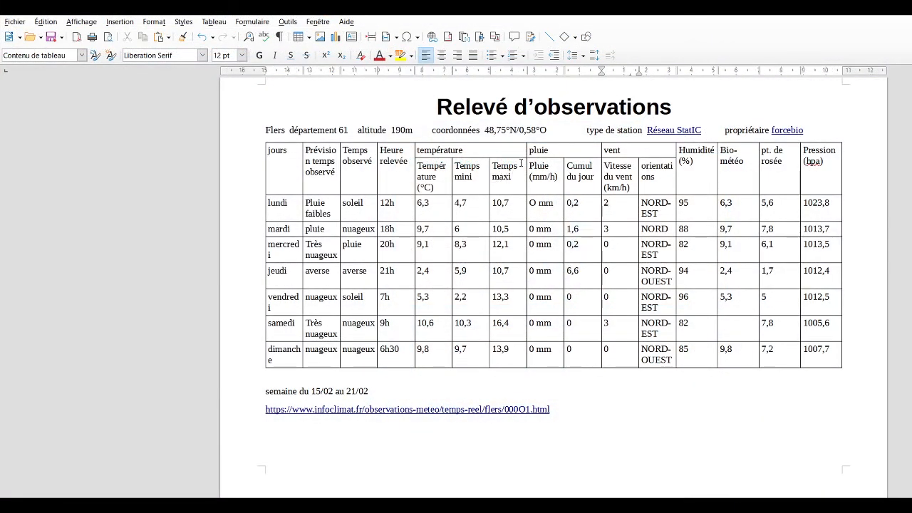
key(shift+Down)
key(shift+Down)
key(shift+Down)
key(shift+Down)
key(shift+Down)
key(shift+Down)
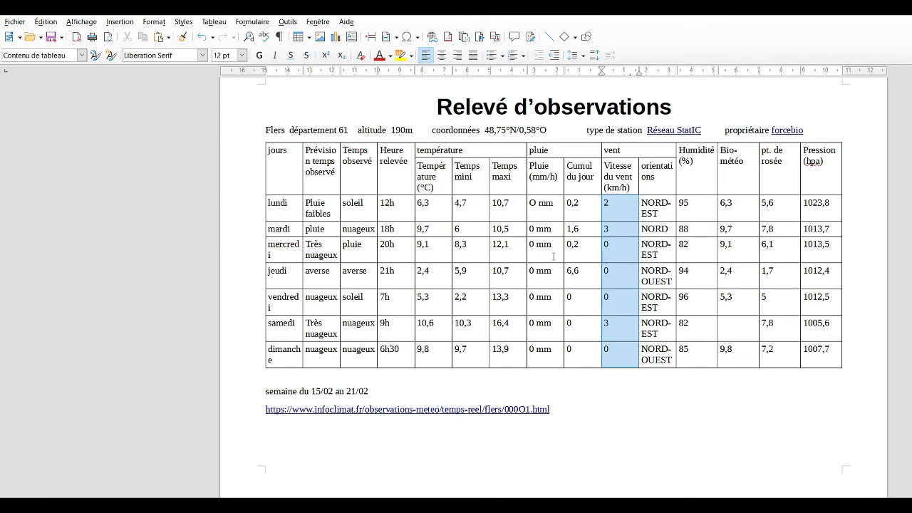
Step: Highlight the humidity values from lundi to dimanche in the observations table
key(Up)
key(Up)
key(Up)
key(Up)
key(Up)
key(Up)
key(Right)
key(Right)
key(shift+Down)
key(shift+Down)
key(shift+Down)
key(shift+Down)
key(shift+Down)
key(shift+Down)
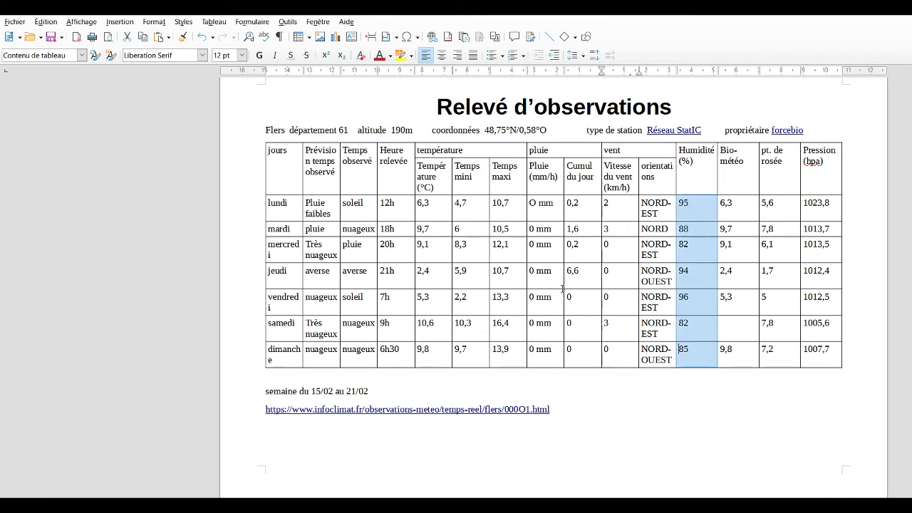
Step: Highlight the pressure values from lundi to dimanche, then point out the wind orientation heading in the observations table
key(Up)
key(Up)
key(Up)
key(Up)
key(Up)
key(Up)
key(Right)
key(Right)
key(Right)
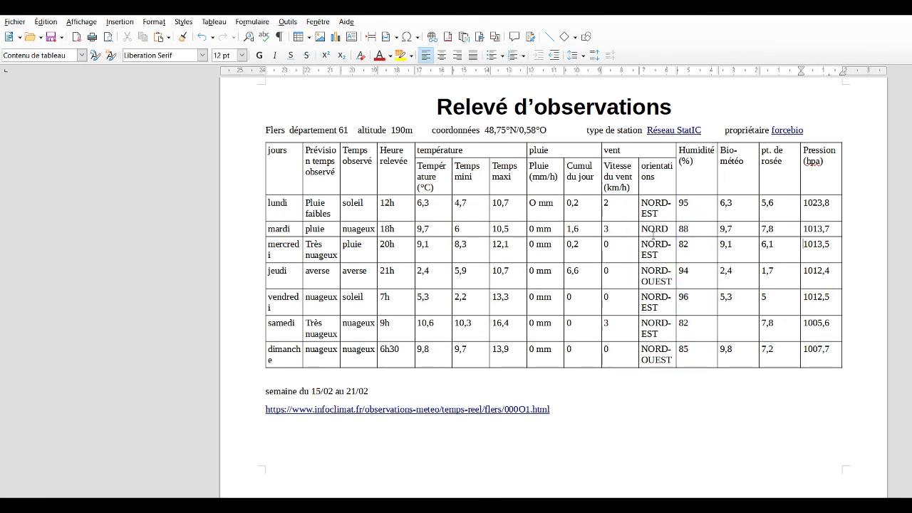
key(shift+Down)
key(shift+Down)
key(shift+Down)
key(shift+Down)
key(shift+Down)
key(shift+Down)
key(Up)
key(Up)
key(Up)
key(Up)
key(Up)
key(Up)
key(shift+Down)
key(shift+Down)
key(shift+Down)
key(shift+Down)
key(shift+Down)
key(shift+Down)
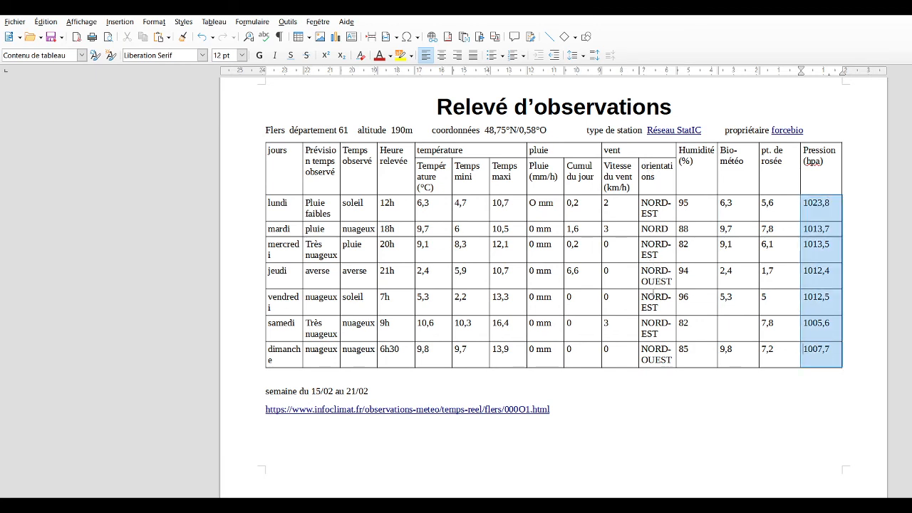
click(649, 169)
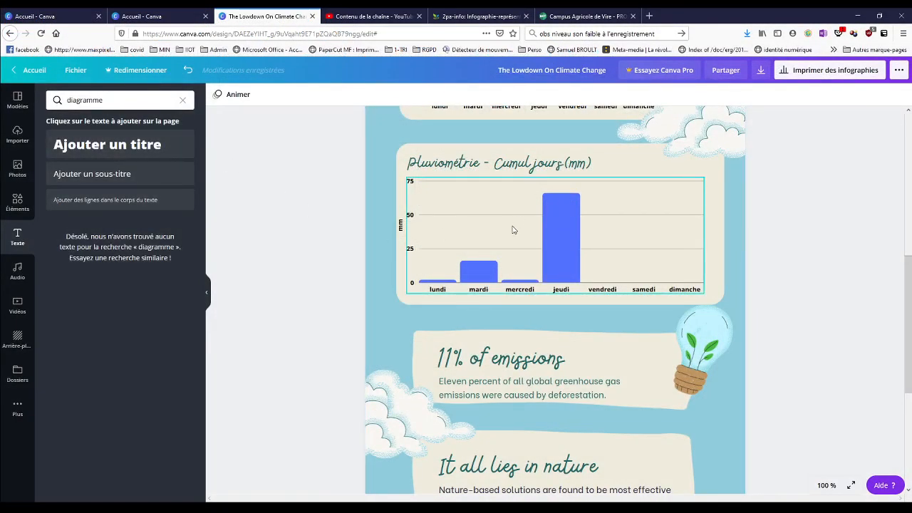
Step: Switch back to Canva, open the rainfall chart's data and look through the available chart types without changing the current one
click(567, 225)
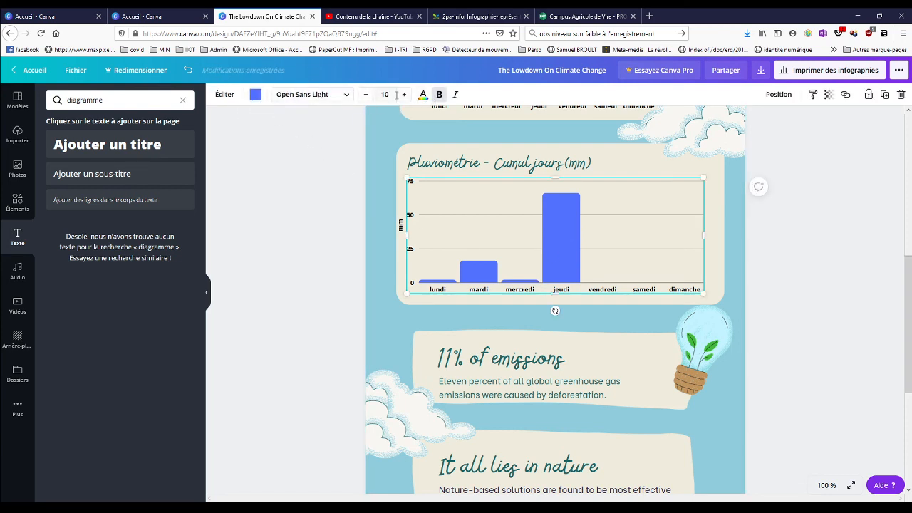
double_click(562, 231)
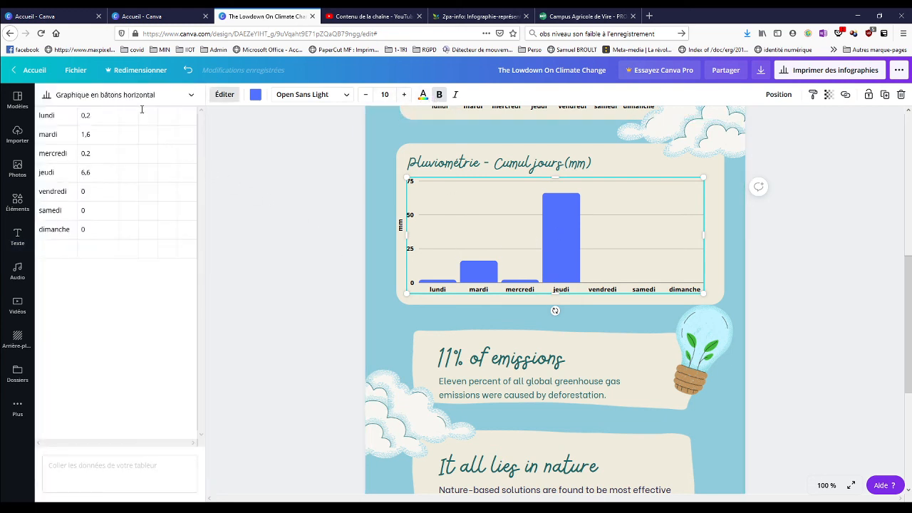
click(121, 96)
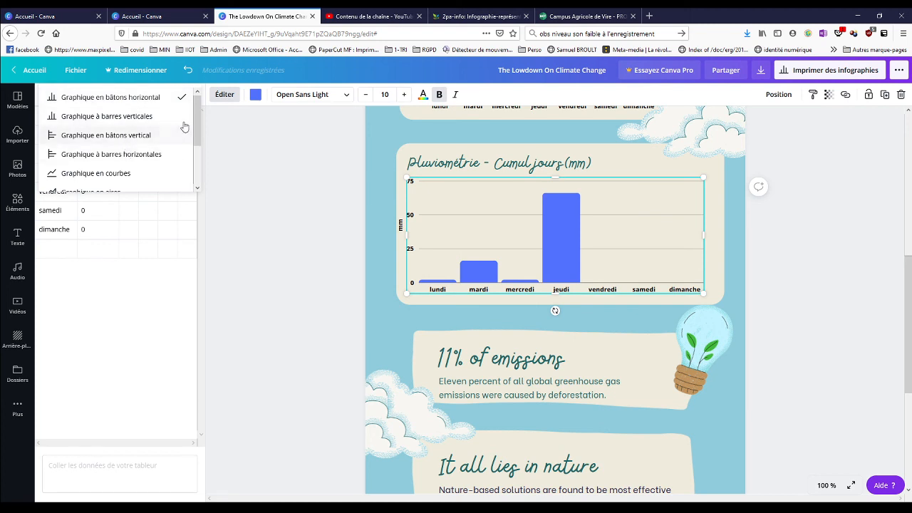
mouse_move(198, 108)
mouse_down()
mouse_move(199, 149)
mouse_move(196, 98)
mouse_up()
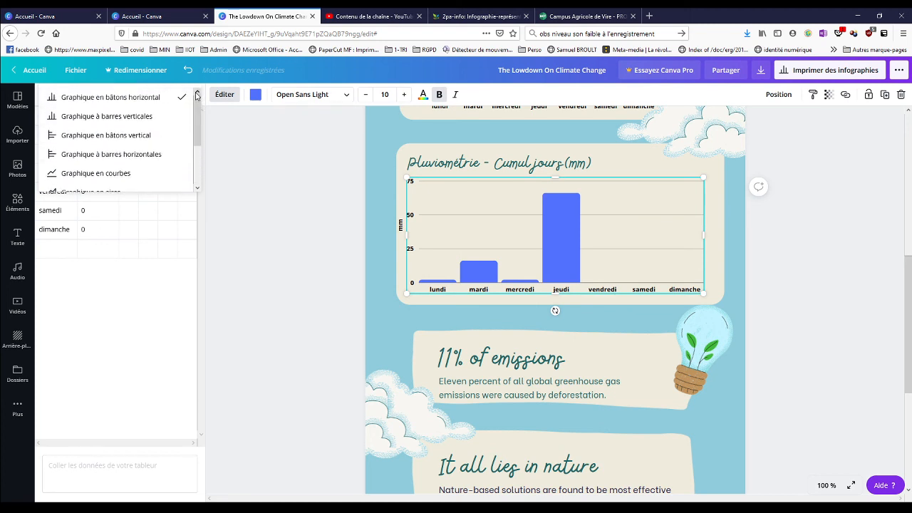
click(252, 179)
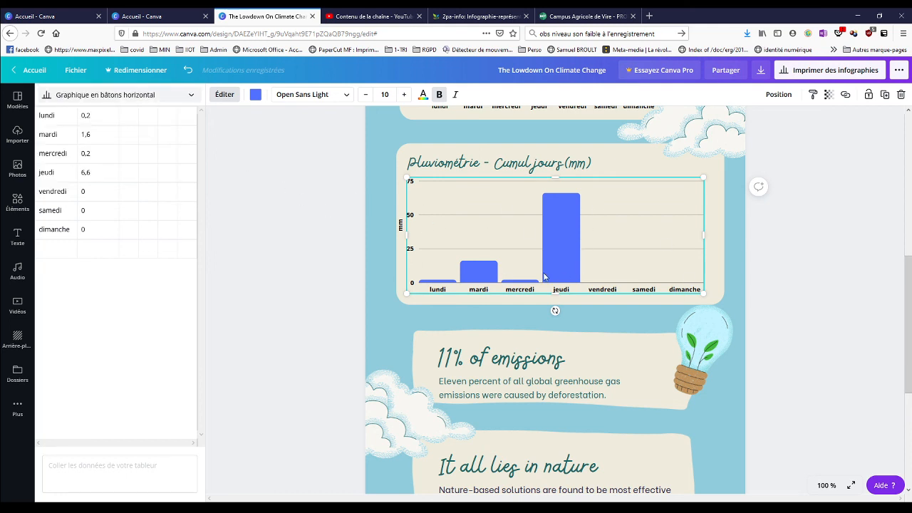
click(192, 98)
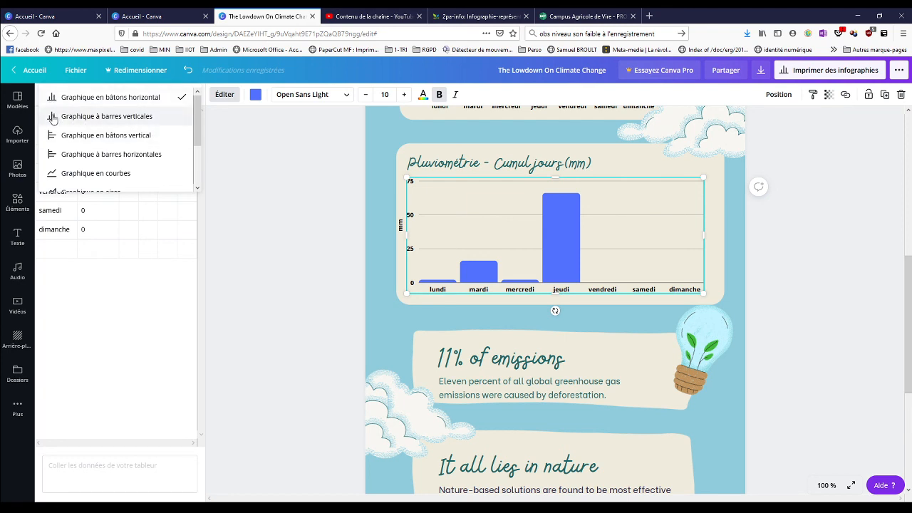
mouse_move(198, 116)
mouse_down()
mouse_move(194, 142)
mouse_move(197, 99)
mouse_up()
click(408, 212)
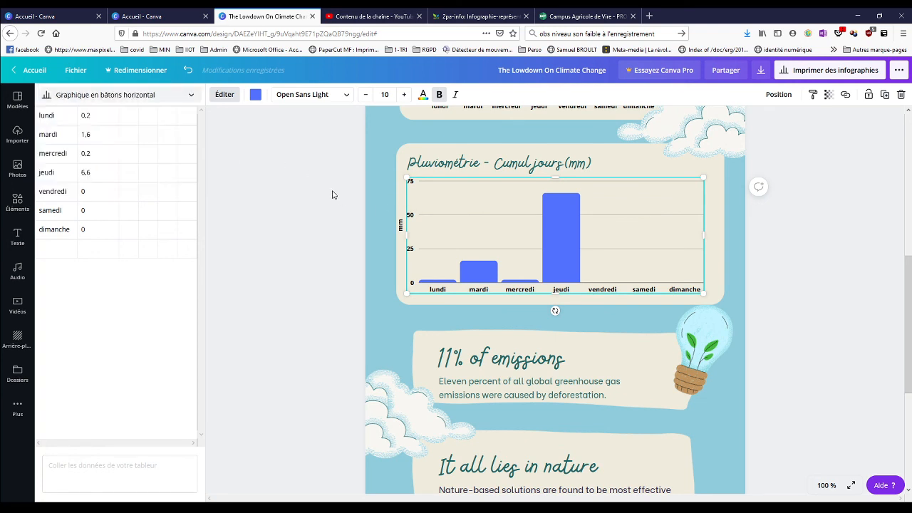
key(Escape)
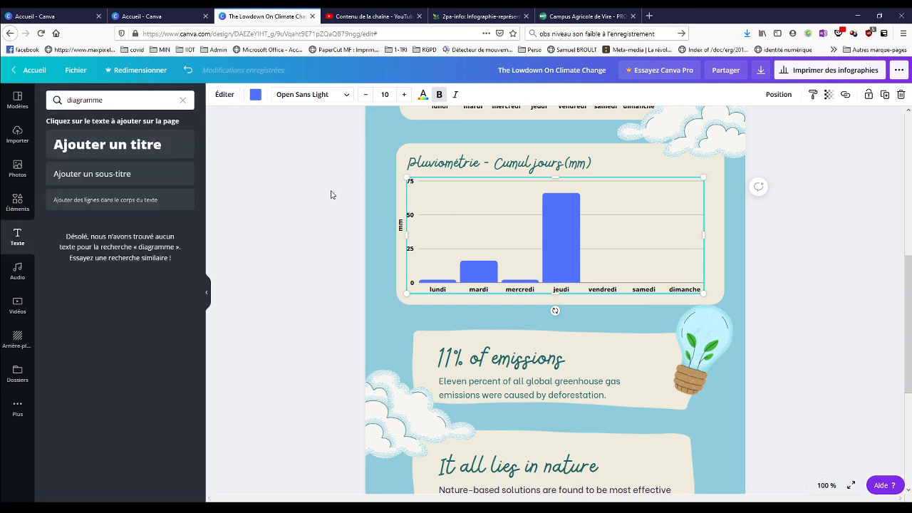